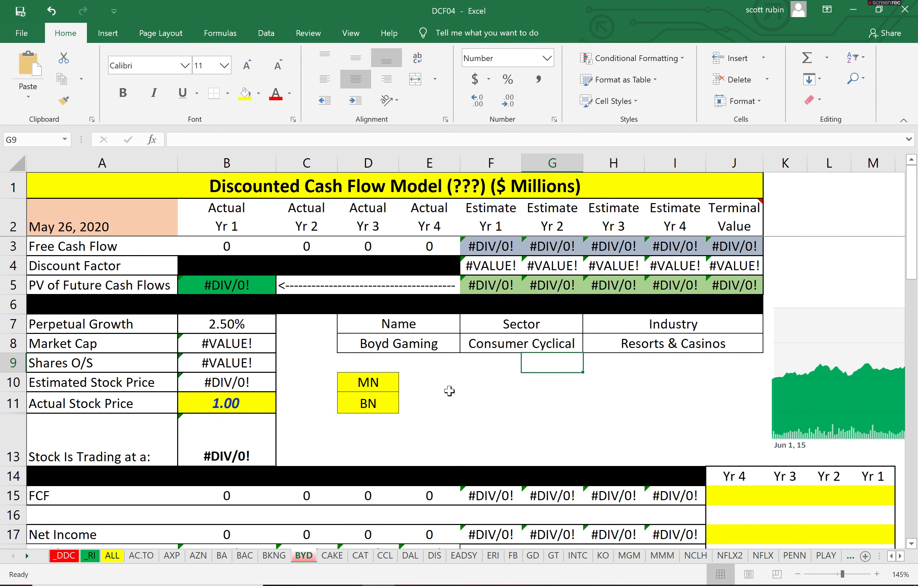
# Enter Boyd Gaming's 2.33 billion market cap from the quote page into D11
pyautogui.hotkey('alt', 'Tab')
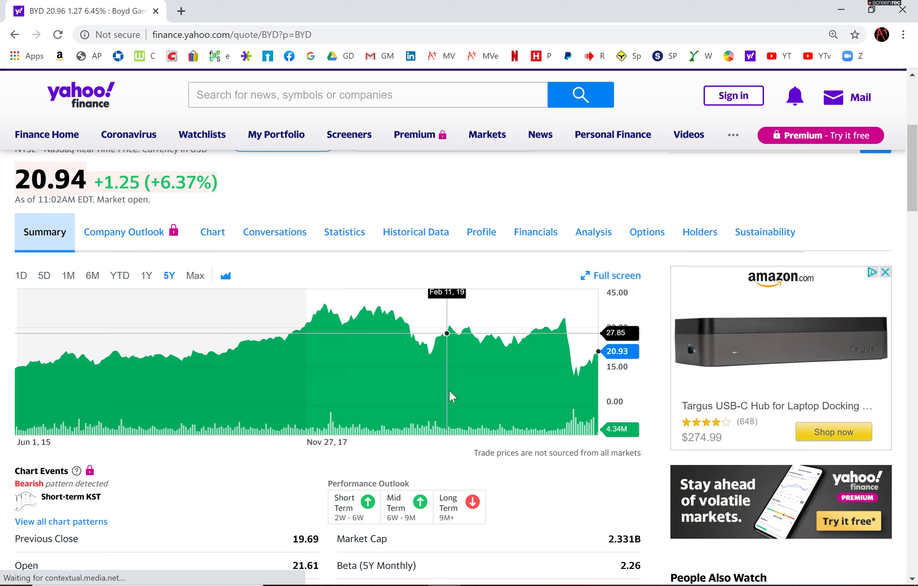
pyautogui.hotkey('alt', 'Tab')
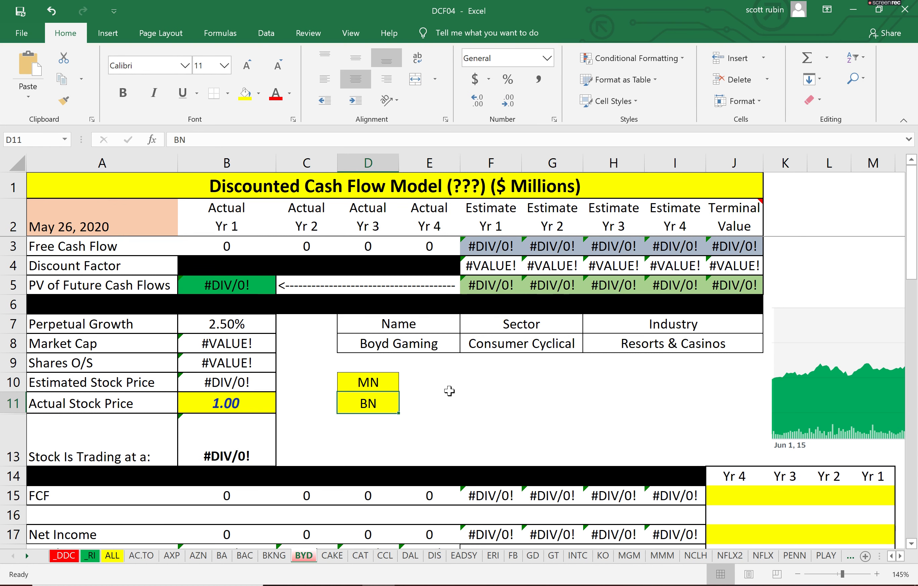
pyautogui.write('2.33')
pyautogui.press('Return')
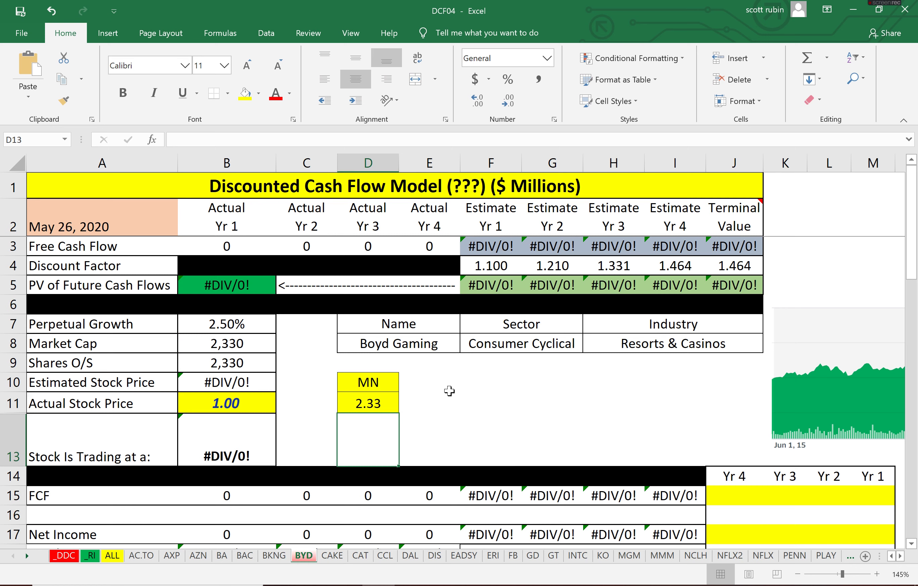
pyautogui.press('Up')
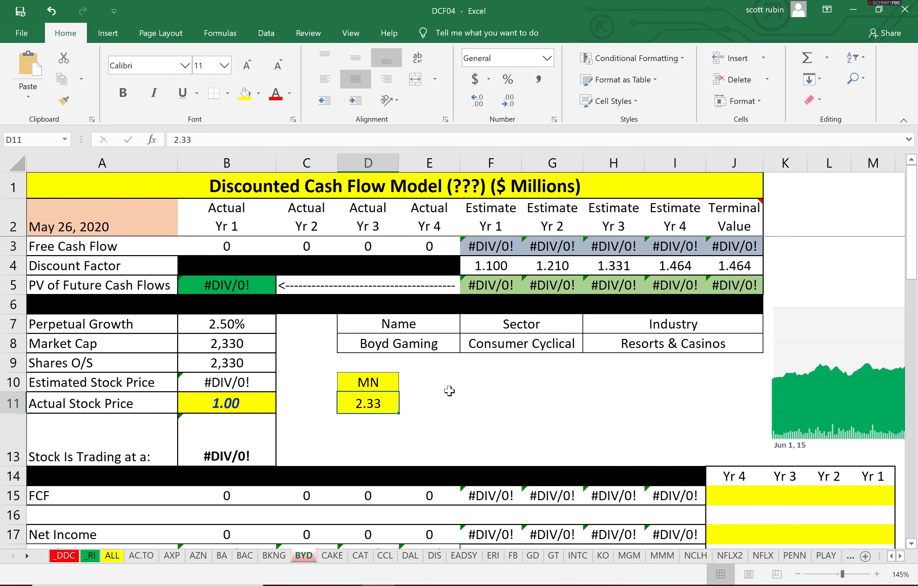
pyautogui.press('Left')
pyautogui.press('Left')
# Enter the 20.92 share price in B11, giving 111 shares outstanding
pyautogui.hotkey('alt', 'Tab')
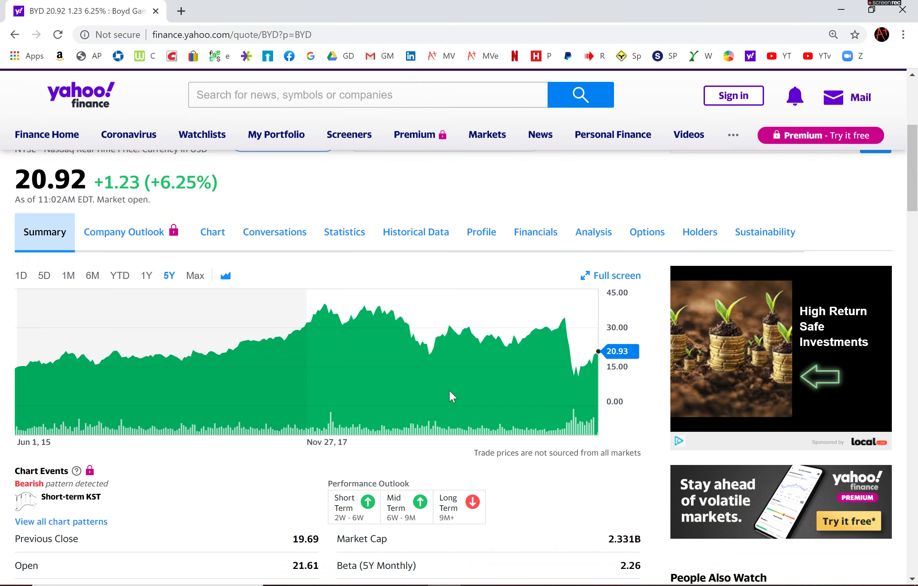
pyautogui.hotkey('alt', 'Tab')
pyautogui.write('20.92')
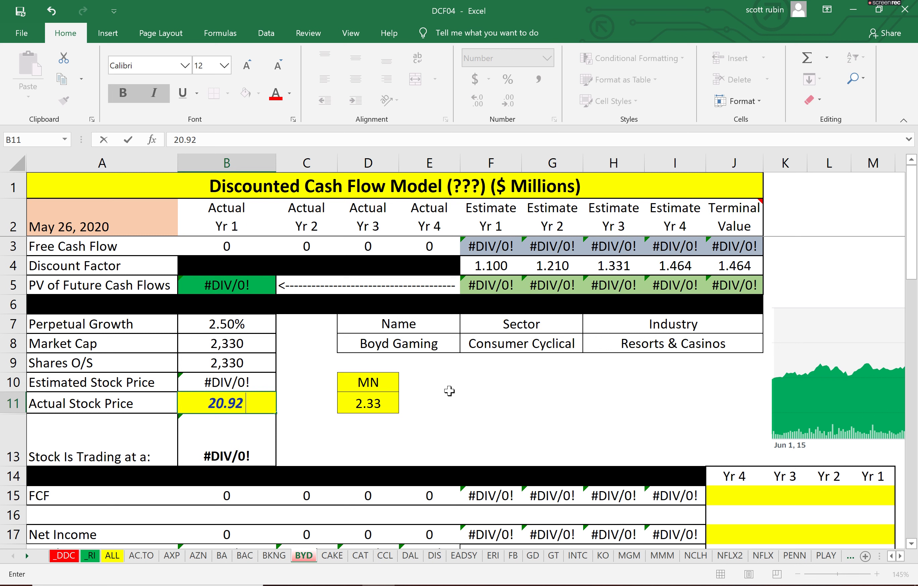
pyautogui.press('Return')
pyautogui.press('Up')
pyautogui.press('Up')
pyautogui.press('Up')
pyautogui.press('Up')
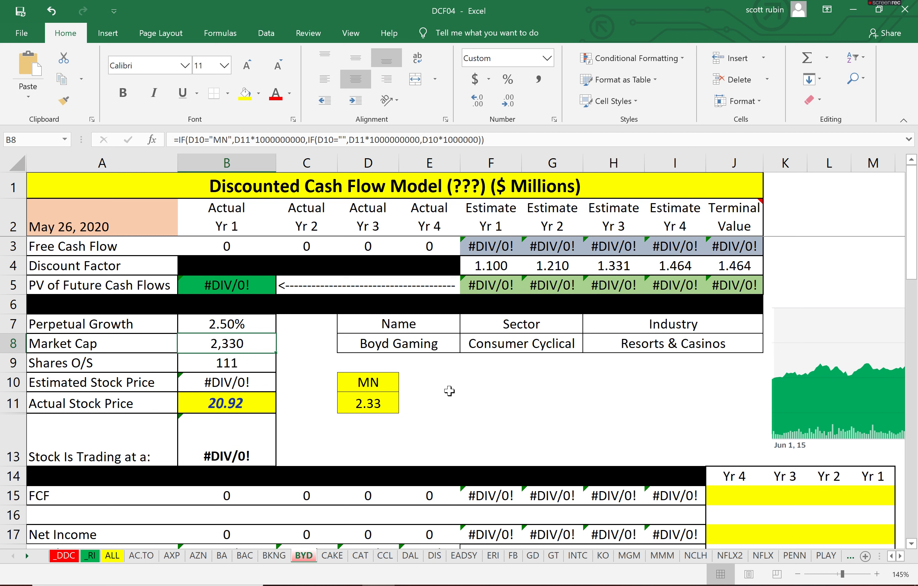
# Check the Shares O/S formula and FCF input rows, then return to the BYD quote page
pyautogui.press('Down')
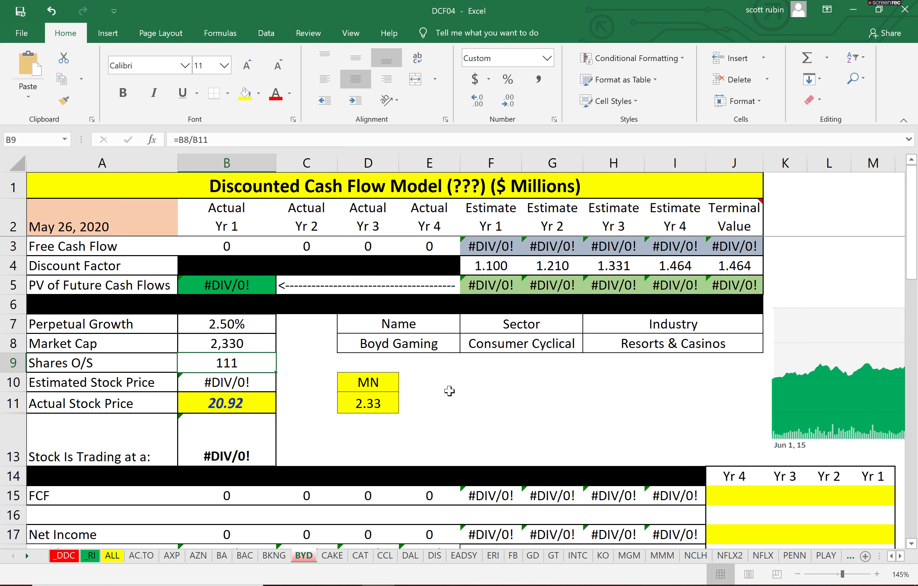
pyautogui.press('Down')
pyautogui.press('Down')
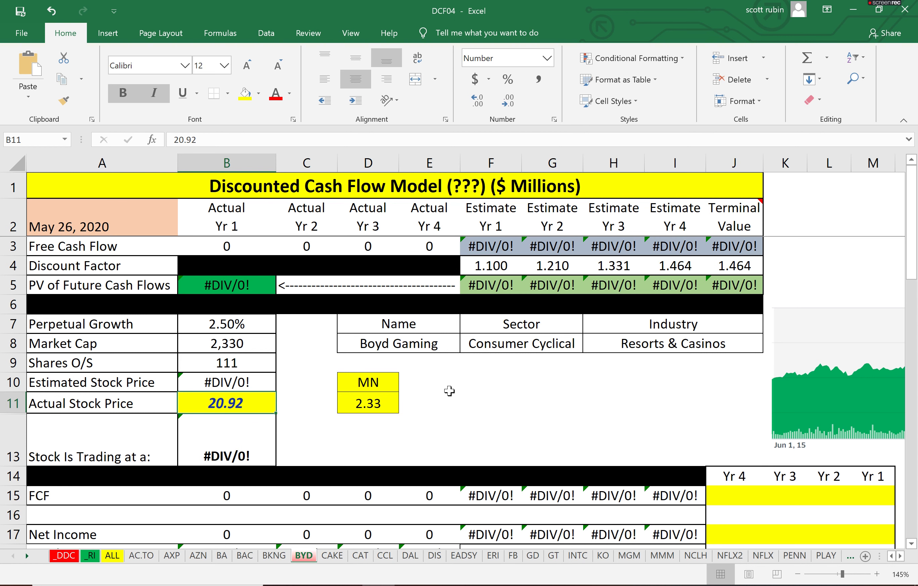
pyautogui.press('Down')
pyautogui.press('Down')
pyautogui.press('Down')
pyautogui.press('Down')
pyautogui.press('Down')
pyautogui.press('Down')
pyautogui.press('Down')
pyautogui.press('Down')
pyautogui.press('Down')
pyautogui.press('Down')
pyautogui.press('Down')
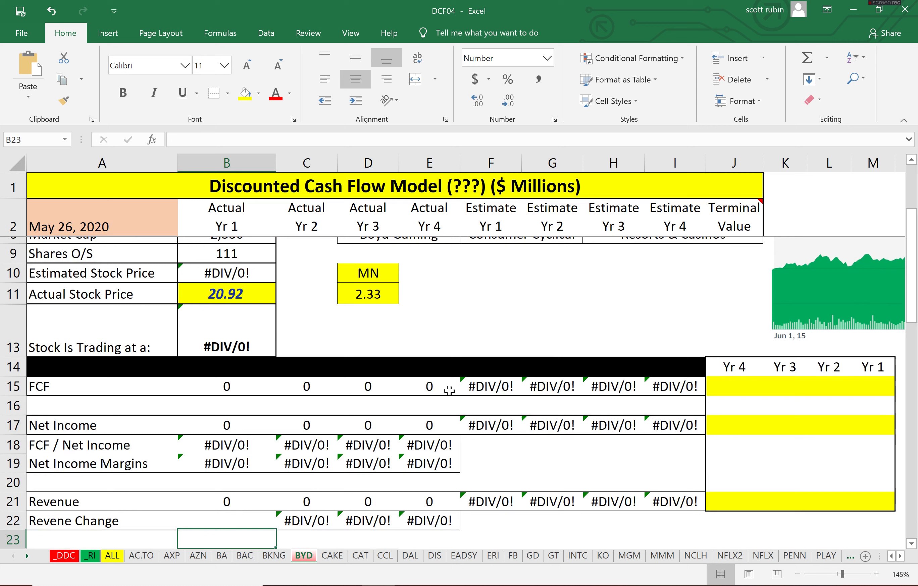
pyautogui.press('Down')
pyautogui.press('Down')
pyautogui.press('Up')
pyautogui.press('Up')
pyautogui.press('Up')
pyautogui.press('Up')
pyautogui.press('Up')
pyautogui.press('Up')
pyautogui.press('Up')
pyautogui.press('Up')
pyautogui.press('Up')
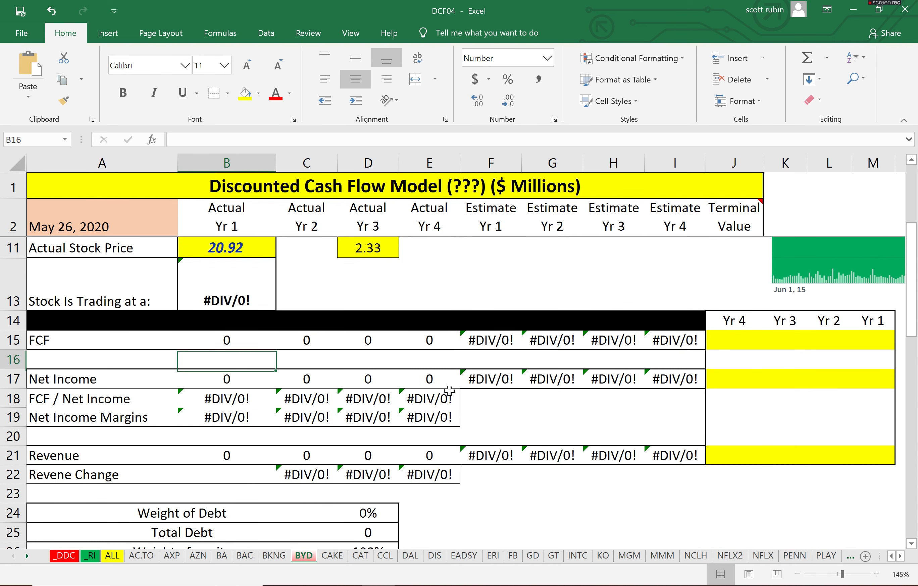
pyautogui.press('Up')
pyautogui.press('Up')
pyautogui.press('Right')
pyautogui.press('Right')
pyautogui.press('Down')
pyautogui.press('Right')
pyautogui.press('Right')
pyautogui.press('Right')
pyautogui.press('Right')
pyautogui.press('Right')
pyautogui.press('Right')
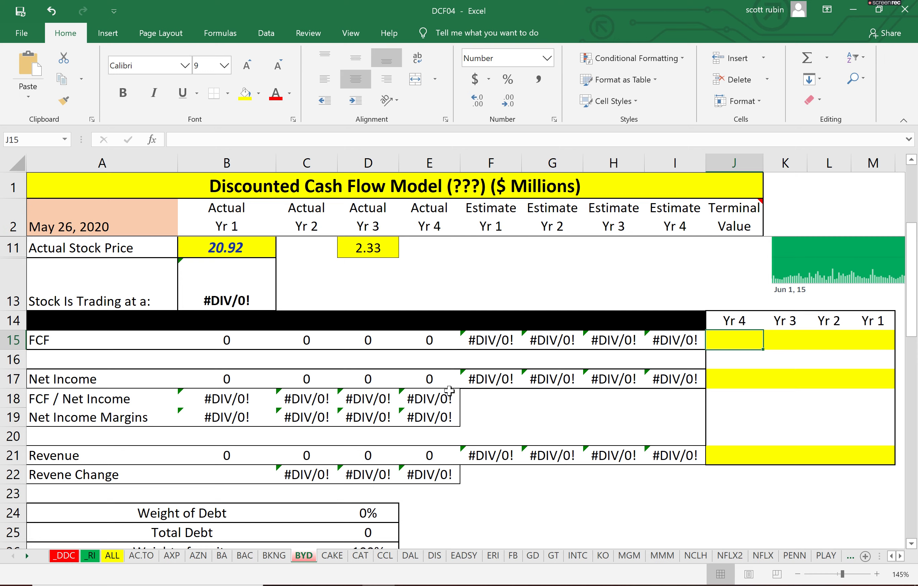
pyautogui.hotkey('alt', 'Tab')
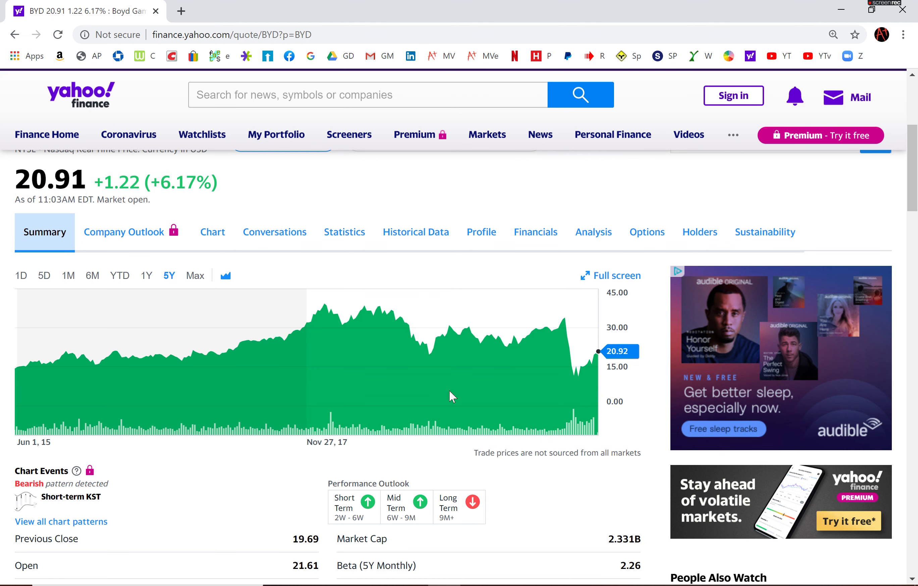
# Open Boyd Gaming's cash flow statement on Yahoo Finance
pyautogui.click(486, 233)
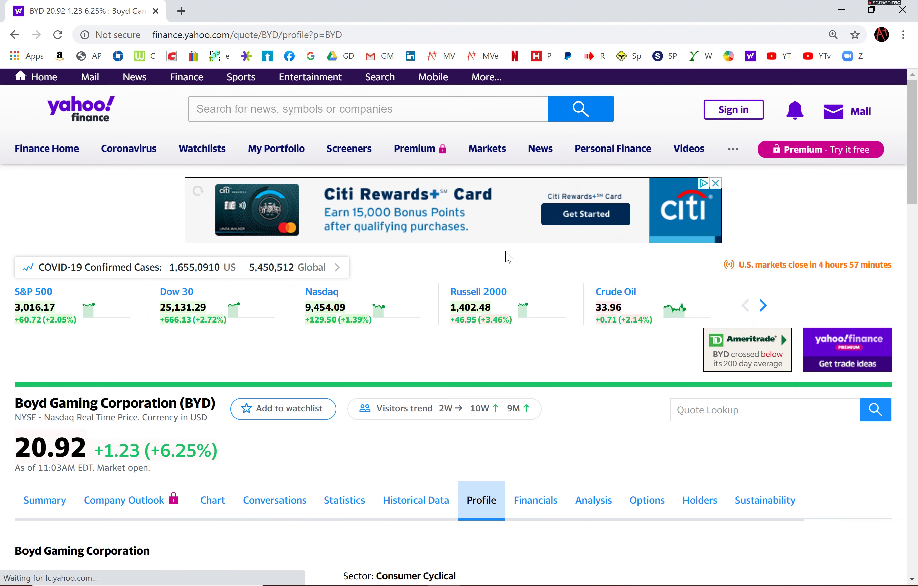
pyautogui.scroll(-3, 524, 308)
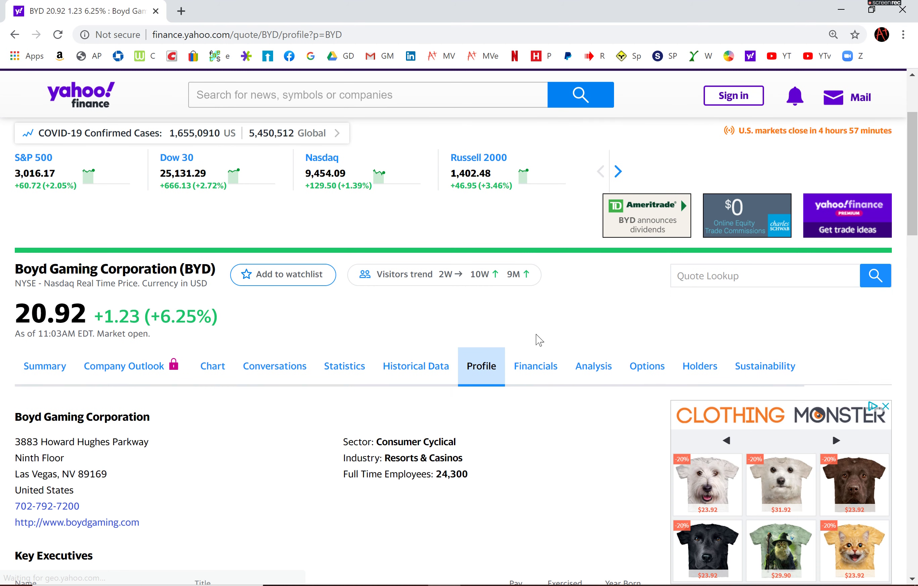
pyautogui.click(546, 382)
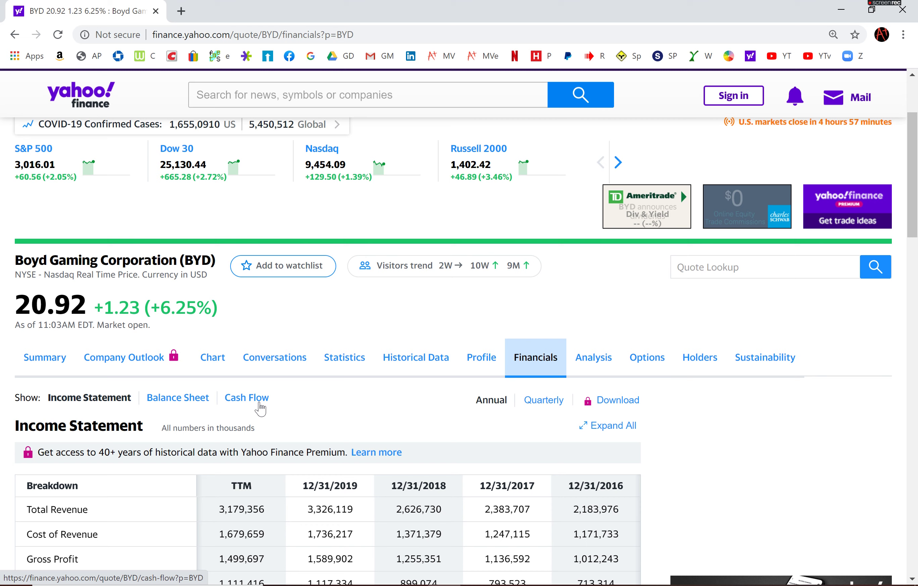
pyautogui.click(264, 406)
pyautogui.scroll(-7, 433, 399)
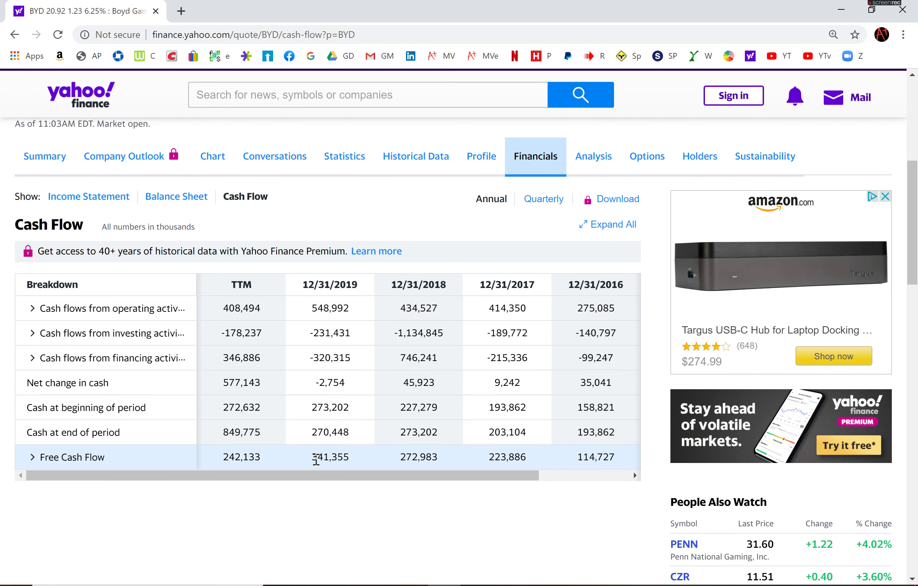
# Paste the four years of Free Cash Flow into J15:M15 as plain text
pyautogui.moveTo(313, 457); pyautogui.dragTo(611, 457)
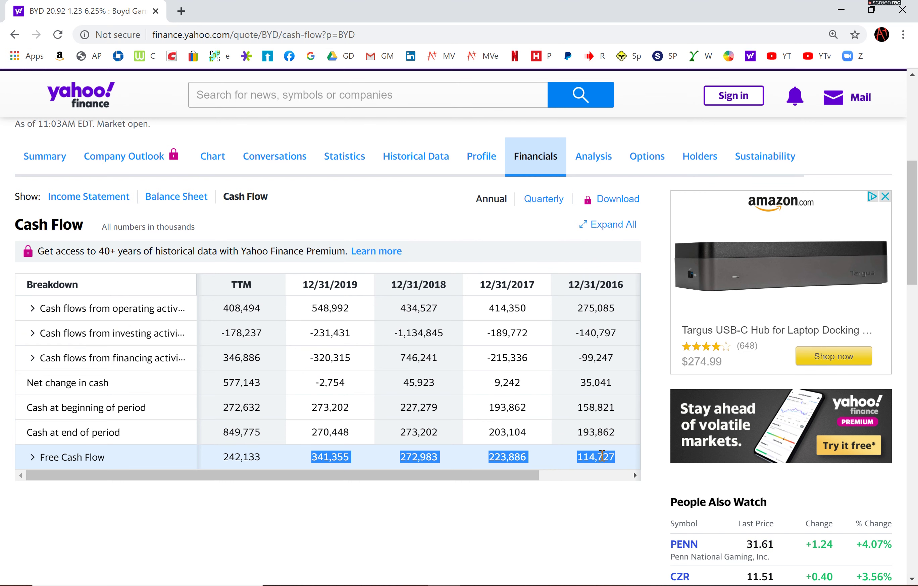
pyautogui.rightClick(613, 457)
pyautogui.click(613, 463)
pyautogui.hotkey('alt', 'Tab')
pyautogui.hotkey('shift', 'F10')
pyautogui.press('s')
pyautogui.press('Return')
pyautogui.press('Down')
pyautogui.press('Down')
pyautogui.hotkey('alt', 'Tab')
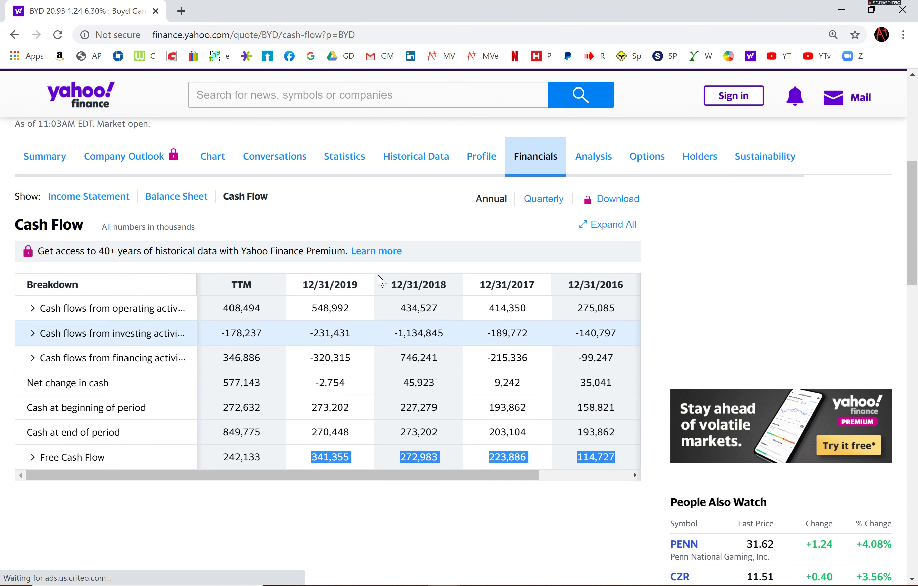
# Paste the four years of Net Income from the income statement into J17:M17 as text
pyautogui.click(88, 196)
pyautogui.scroll(-3, 333, 424)
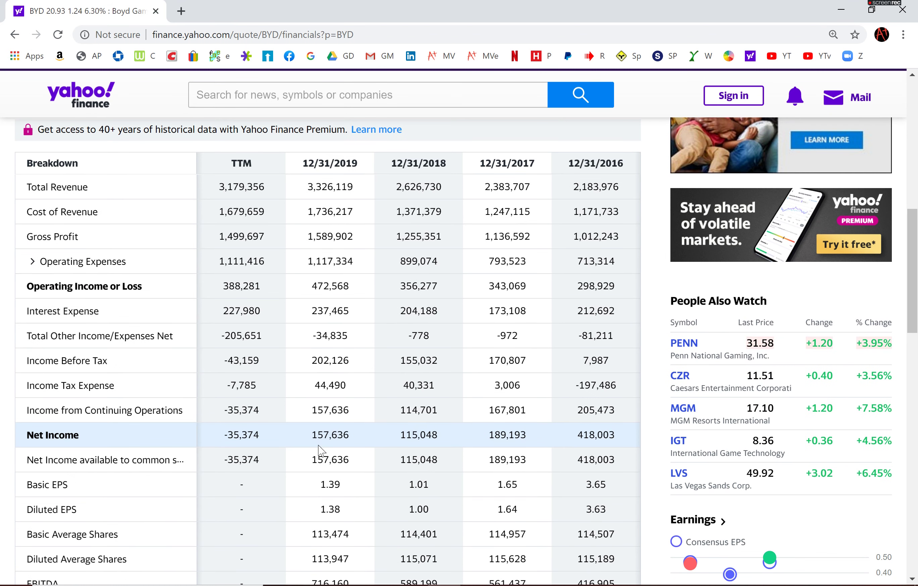
pyautogui.moveTo(308, 437); pyautogui.dragTo(614, 438)
pyautogui.rightClick(600, 434)
pyautogui.click(620, 445)
pyautogui.hotkey('alt', 'Tab')
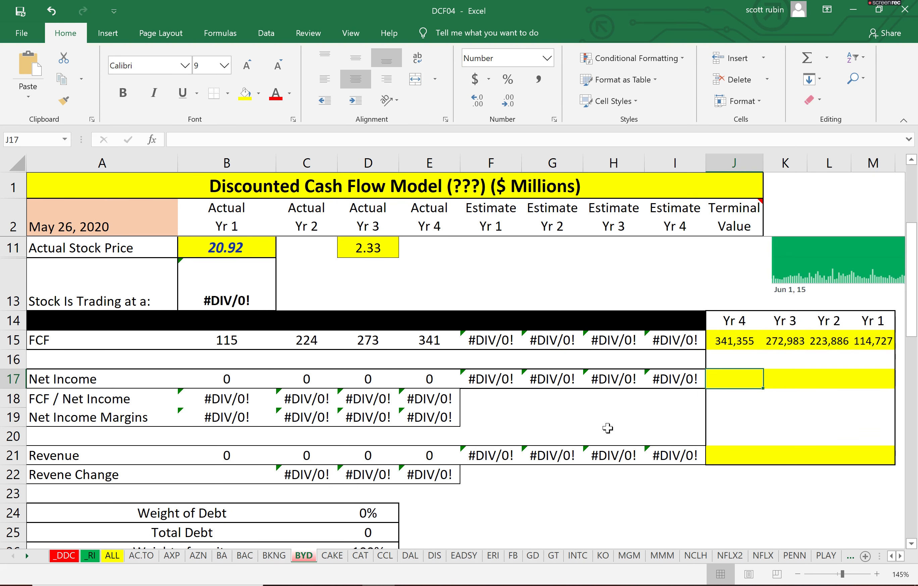
pyautogui.hotkey('shift', 'F10')
pyautogui.press('s')
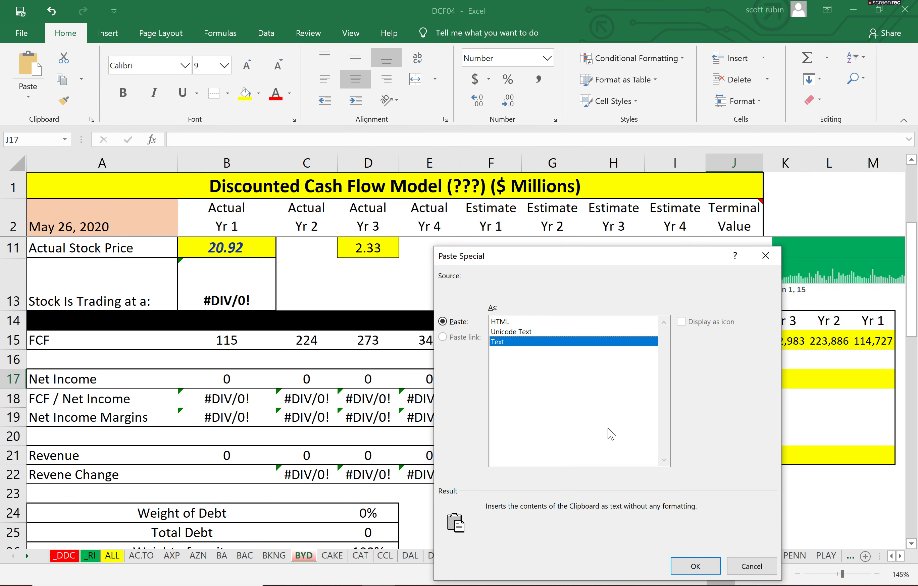
pyautogui.press('Return')
pyautogui.press('Down')
pyautogui.press('Down')
pyautogui.press('Down')
pyautogui.press('Down')
pyautogui.hotkey('alt', 'Tab')
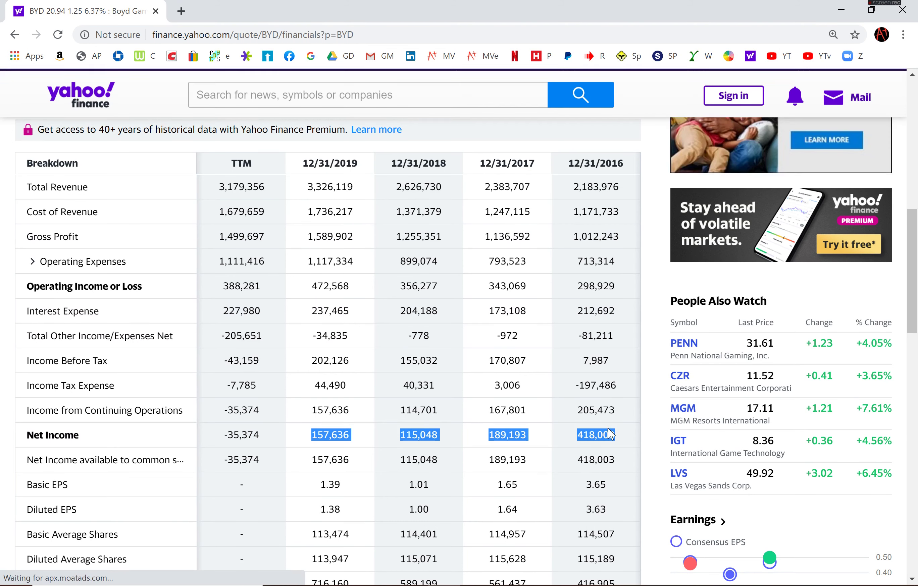
# Paste Boyd Gaming's 2019–2016 Total Revenue into J21:M21 as plain text
pyautogui.moveTo(308, 187); pyautogui.dragTo(618, 185)
pyautogui.rightClick(616, 184)
pyautogui.click(625, 190)
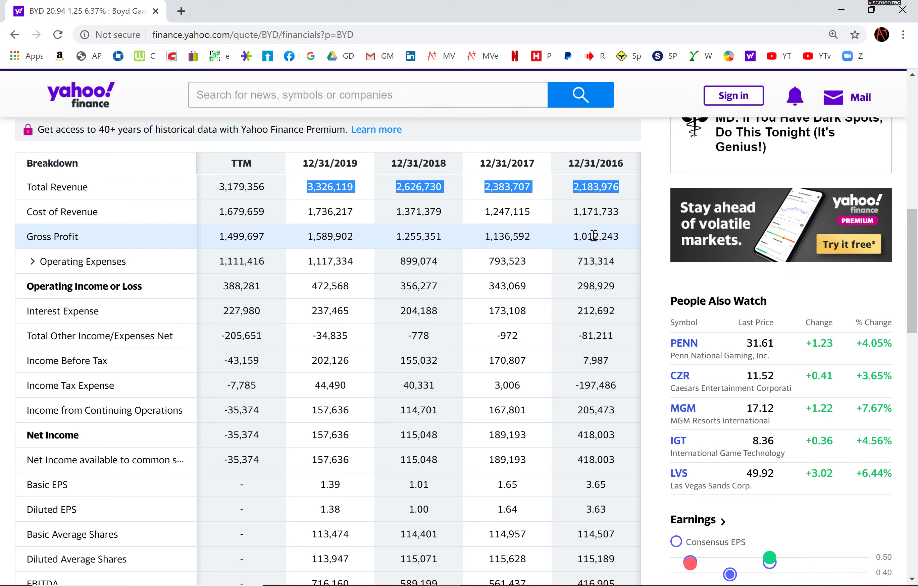
pyautogui.hotkey('alt', 'Tab')
pyautogui.hotkey('shift', 'F10')
pyautogui.press('s')
pyautogui.press('Down')
pyautogui.press('Down')
pyautogui.press('Return')
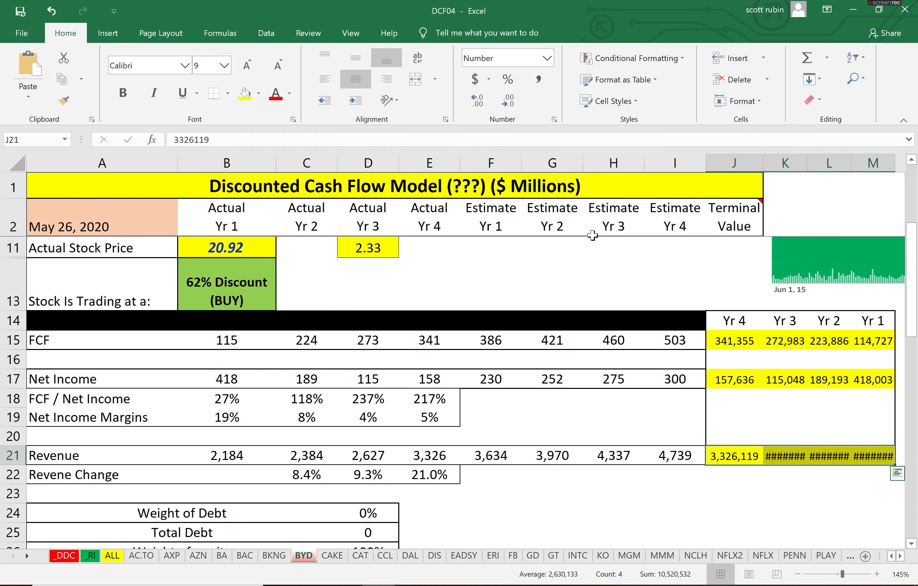
pyautogui.press('Up')
pyautogui.press('Up')
pyautogui.press('Up')
pyautogui.press('Left')
pyautogui.press('Left')
pyautogui.press('Left')
pyautogui.press('Up')
pyautogui.press('Up')
pyautogui.press('Up')
pyautogui.press('Up')
pyautogui.press('Left')
pyautogui.press('Left')
pyautogui.press('Left')
pyautogui.press('Left')
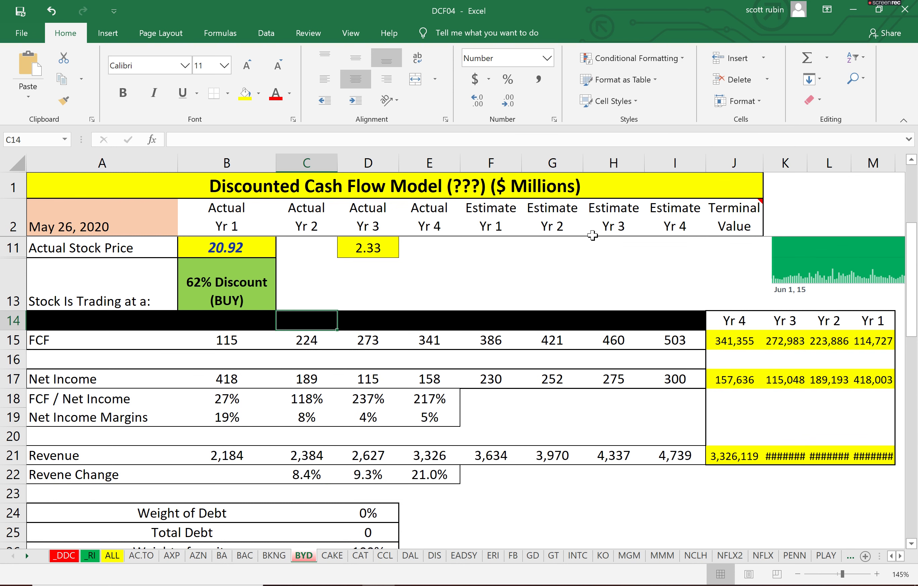
pyautogui.press('Left')
pyautogui.press('Down')
pyautogui.press('Right')
pyautogui.press('Right')
pyautogui.press('Right')
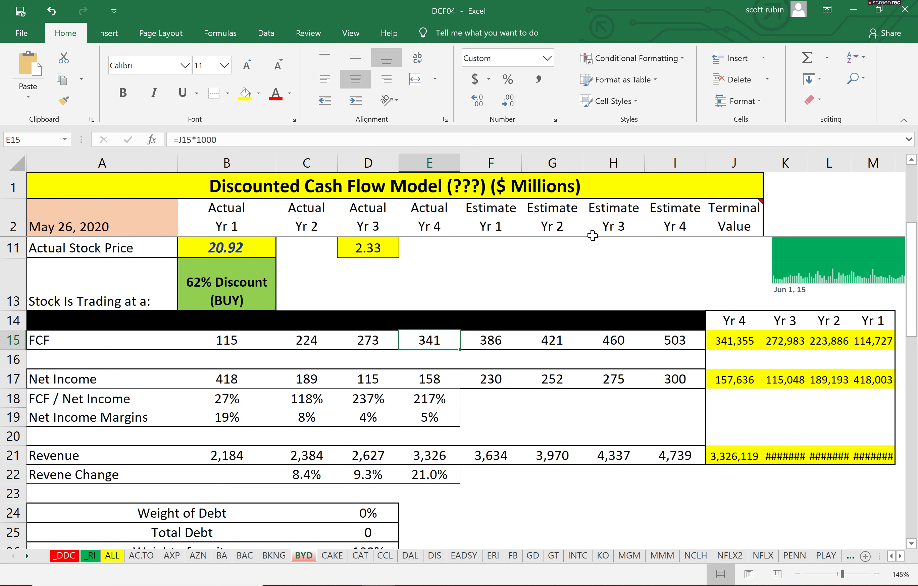
pyautogui.press('Left')
pyautogui.press('Left')
pyautogui.press('Left')
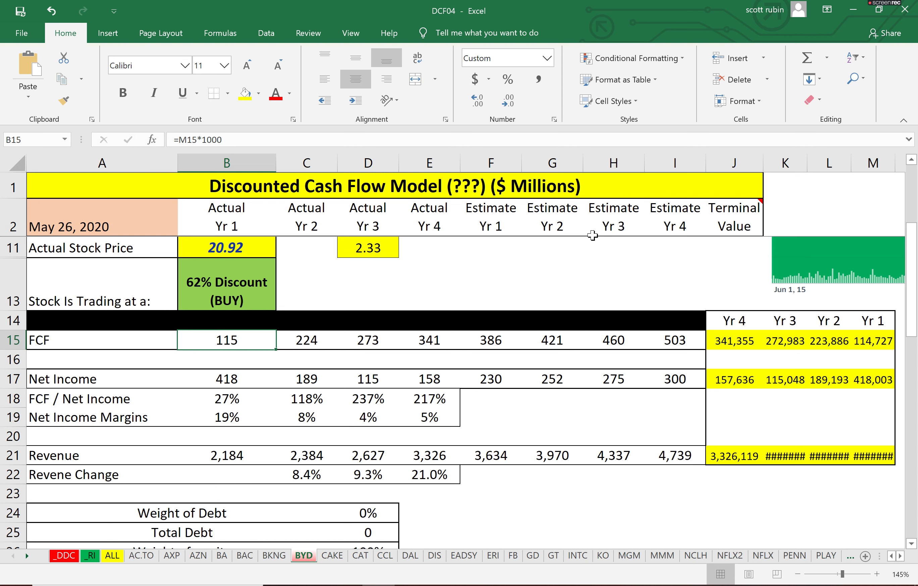
pyautogui.press('Down')
pyautogui.press('Down')
pyautogui.press('Down')
pyautogui.press('Up')
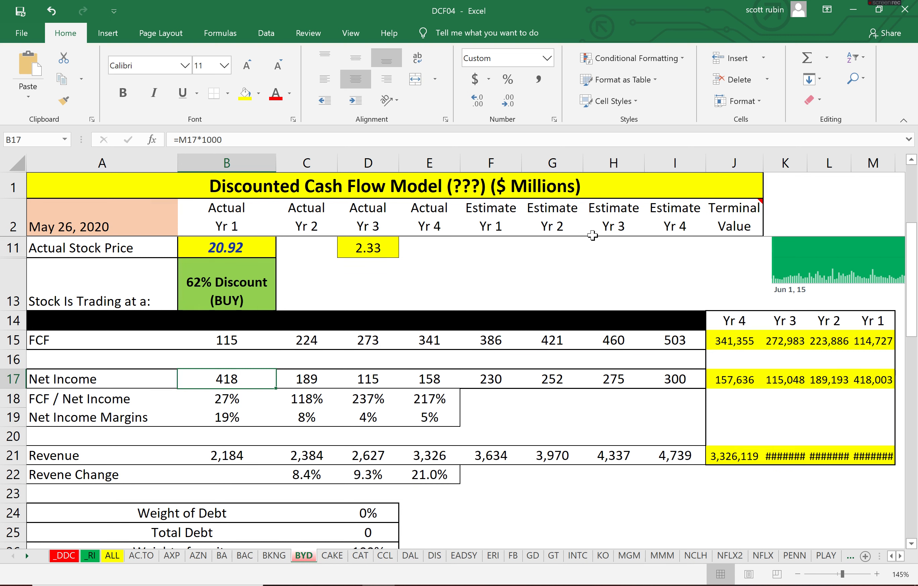
pyautogui.press('Right')
pyautogui.press('Right')
pyautogui.press('Right')
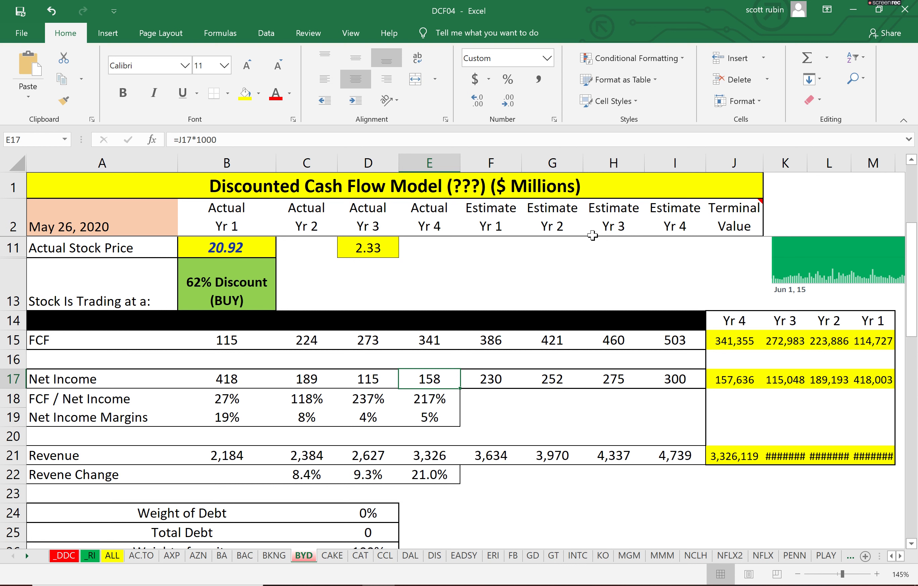
pyautogui.press('Down')
pyautogui.press('Down')
pyautogui.press('Down')
pyautogui.press('Down')
pyautogui.press('Left')
pyautogui.press('Left')
pyautogui.press('Left')
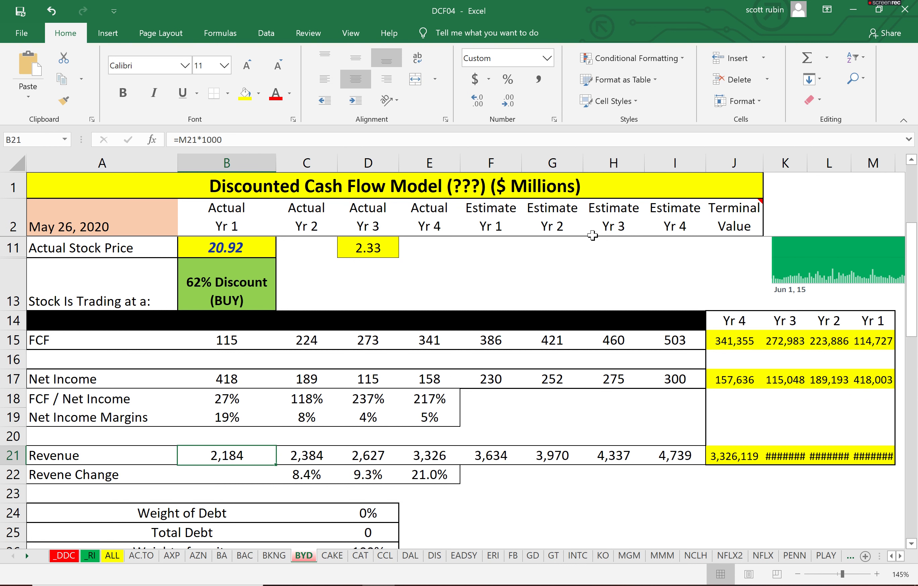
pyautogui.press('Right')
pyautogui.press('Right')
pyautogui.press('Right')
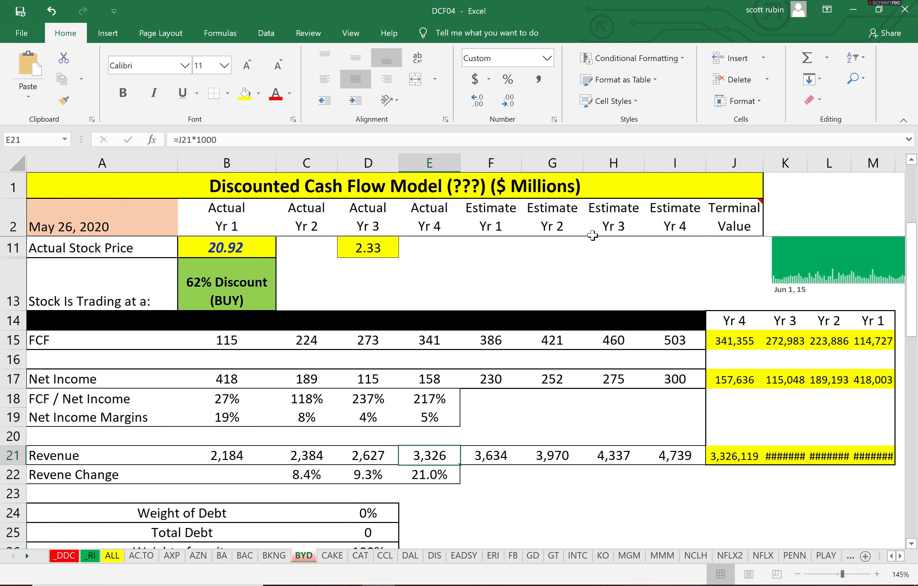
pyautogui.press('Up')
pyautogui.press('Up')
pyautogui.press('Up')
pyautogui.press('Up')
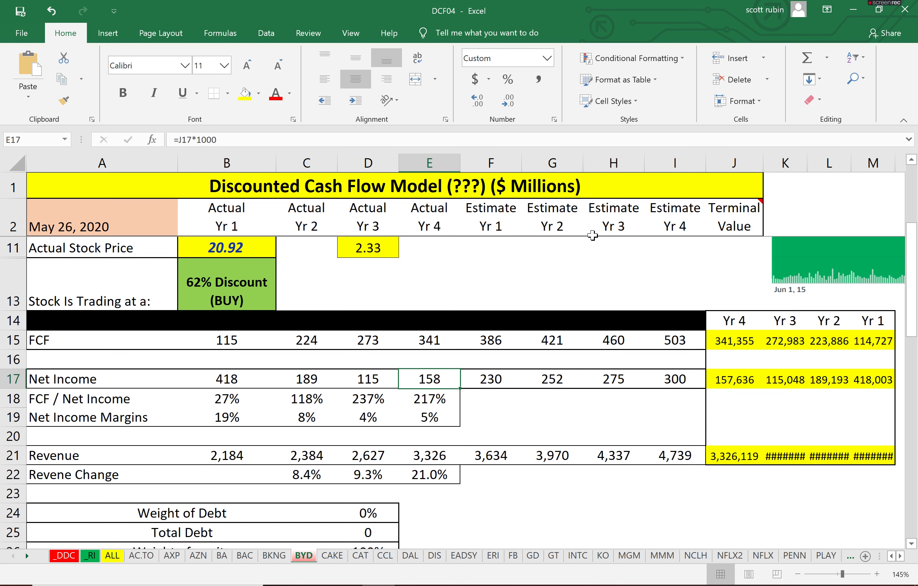
pyautogui.press('Down')
pyautogui.press('Down')
pyautogui.press('Down')
pyautogui.press('Down')
pyautogui.press('Down')
pyautogui.press('Down')
pyautogui.press('Down')
pyautogui.press('Down')
pyautogui.press('Down')
pyautogui.press('Down')
pyautogui.press('Down')
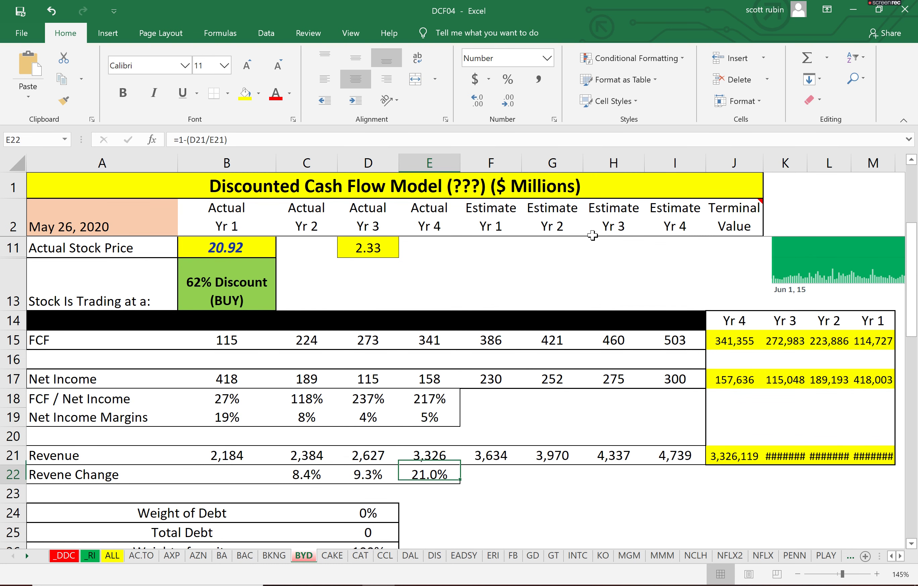
pyautogui.press('Left')
pyautogui.press('Left')
pyautogui.press('Down')
pyautogui.press('Down')
pyautogui.press('Down')
pyautogui.press('Down')
pyautogui.press('Down')
pyautogui.press('Up')
pyautogui.press('Up')
pyautogui.press('Up')
pyautogui.press('Up')
pyautogui.press('Right')
pyautogui.press('Down')
pyautogui.press('Up')
pyautogui.press('Up')
pyautogui.hotkey('alt', 'Tab')
# Enter BYD's 2019 interest expense of 237,465 into Int Expense D28, showing 237
pyautogui.scroll(3, 101, 439)
pyautogui.scroll(-2, 245, 343)
pyautogui.doubleClick(317, 379)
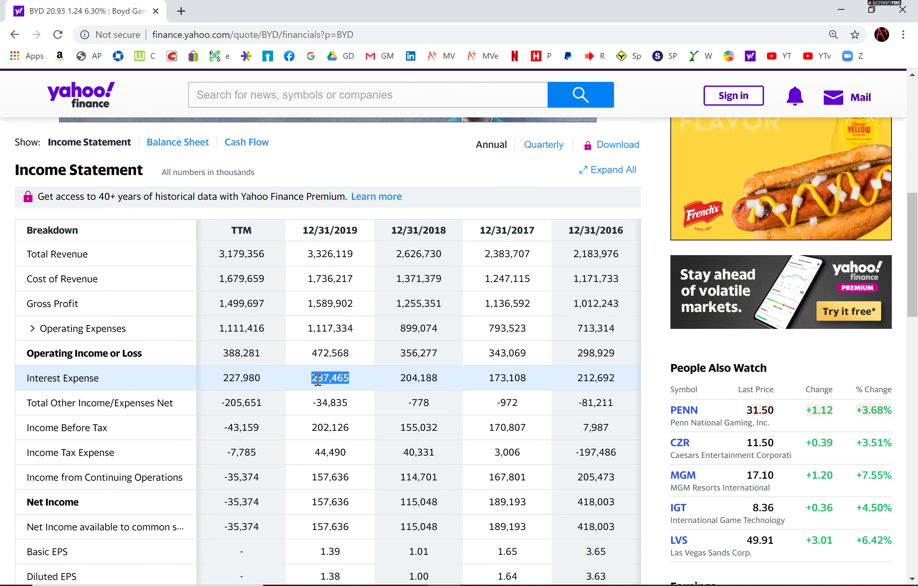
pyautogui.hotkey('alt', 'Tab')
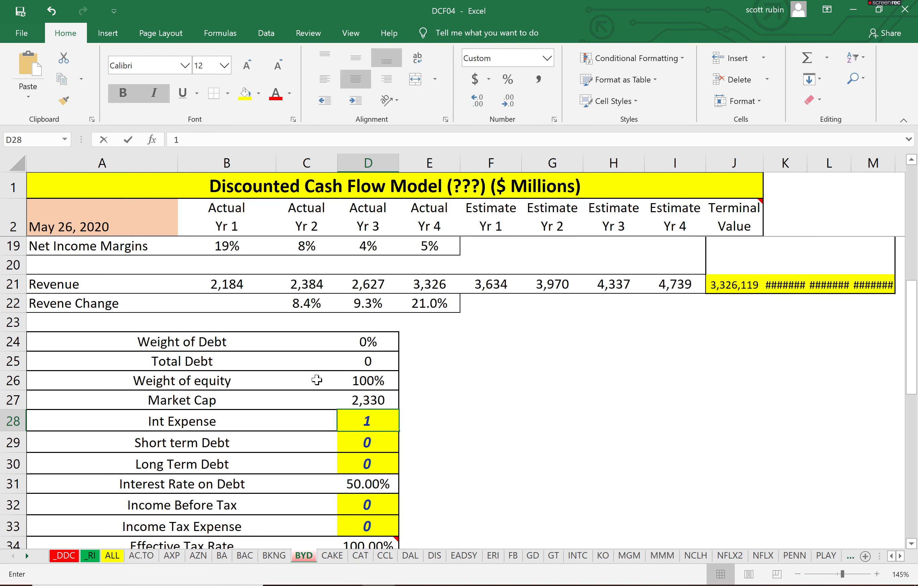
pyautogui.hotkey('ctrl', 'v')
pyautogui.write('000')
pyautogui.press('Return')
# Bring up BYD's balance sheet on Yahoo Finance
pyautogui.press('Up')
pyautogui.hotkey('ctrl', 'c')
pyautogui.hotkey('alt', 'Tab')
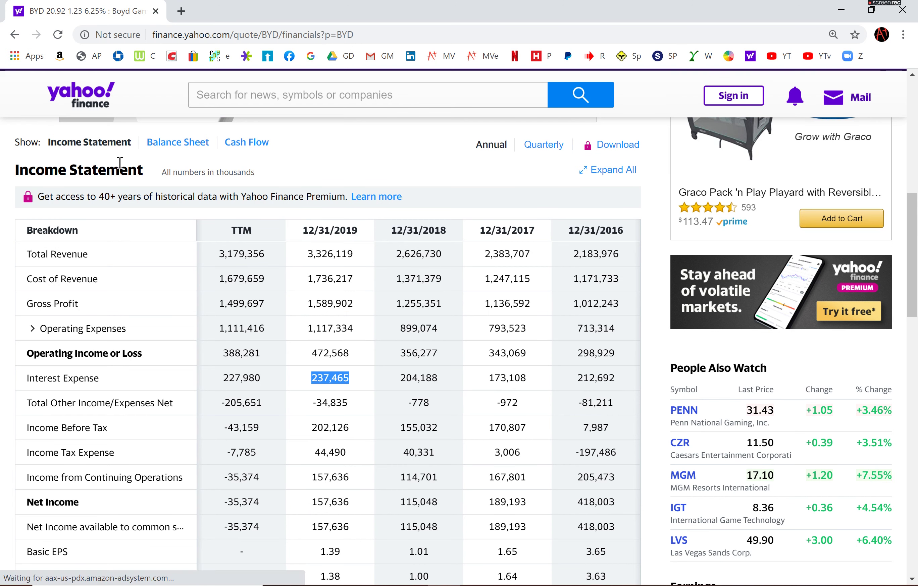
pyautogui.click(162, 142)
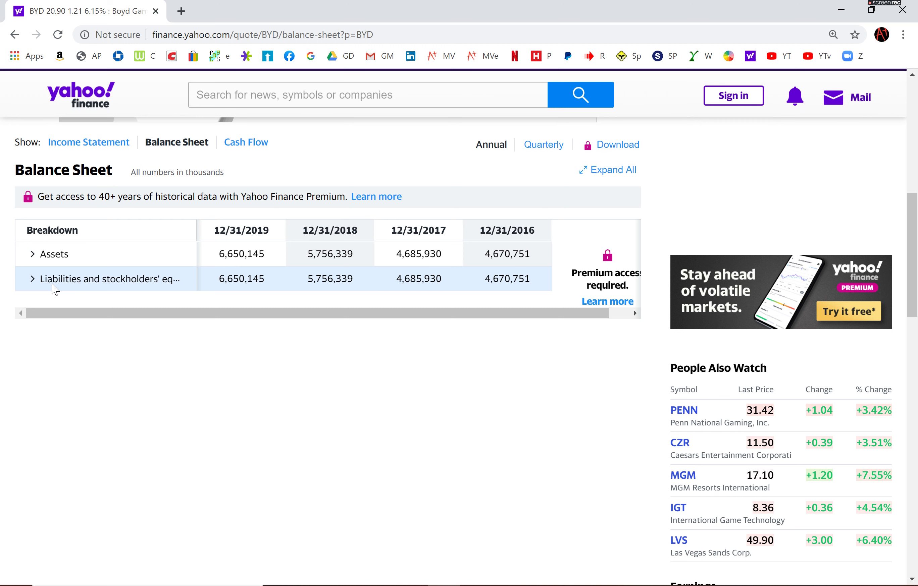
# Expand the balance sheet liabilities and enter 2019 Current Debt as Short term Debt 27
pyautogui.click(34, 280)
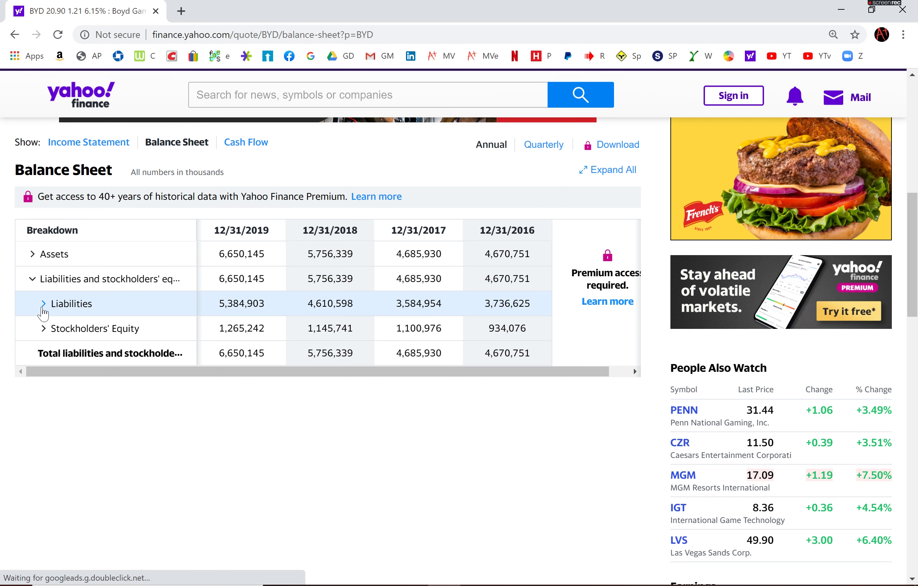
pyautogui.click(49, 335)
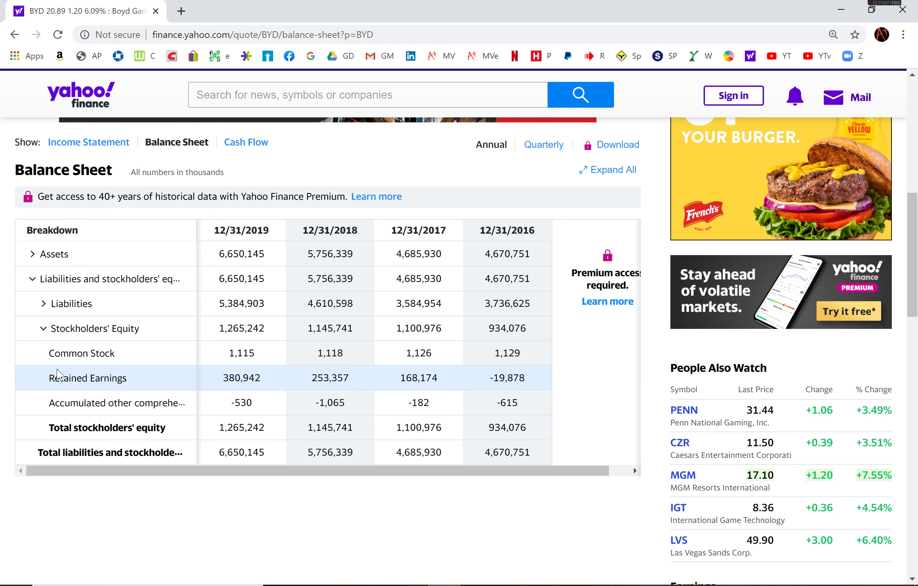
pyautogui.click(44, 303)
pyautogui.click(54, 328)
pyautogui.doubleClick(245, 349)
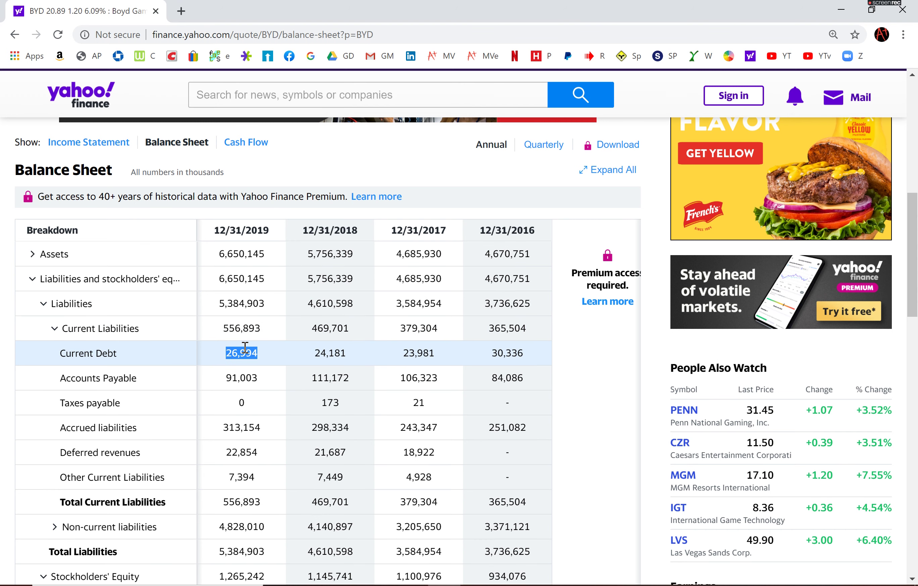
pyautogui.hotkey('alt', 'Tab')
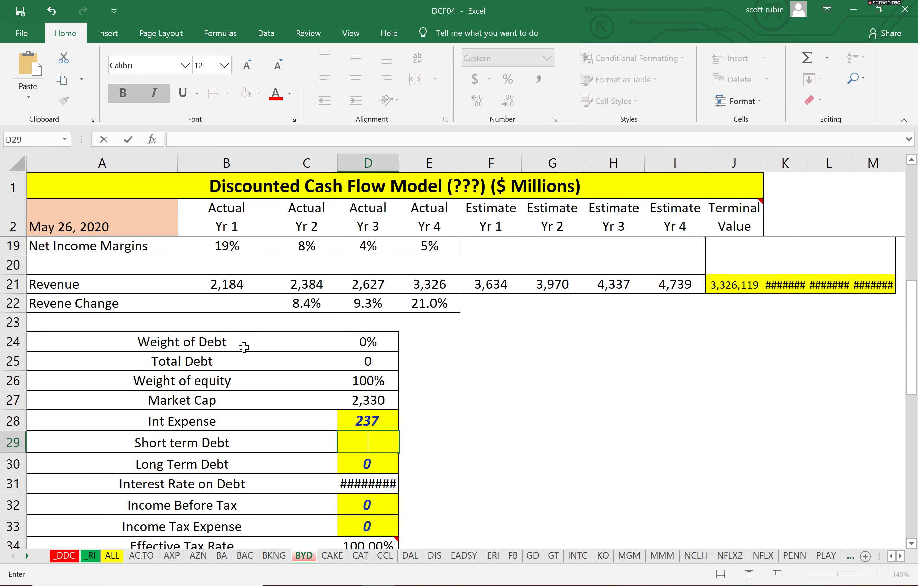
pyautogui.hotkey('ctrl', 'v')
pyautogui.press('Return')
pyautogui.hotkey('alt', 'Tab')
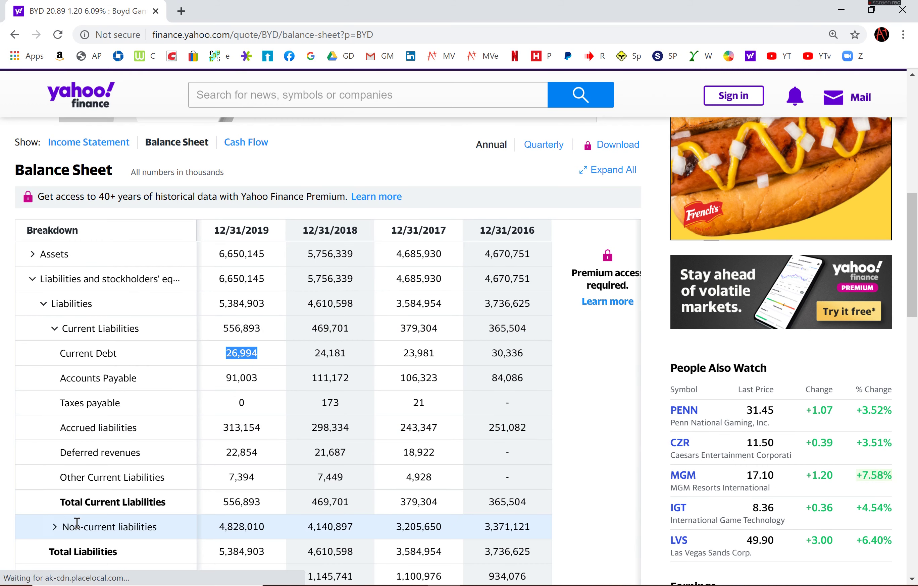
# Enter the 2019 Long Term Debt of 3,738,937 into D30, showing 3,739
pyautogui.click(54, 527)
pyautogui.scroll(-2, 229, 489)
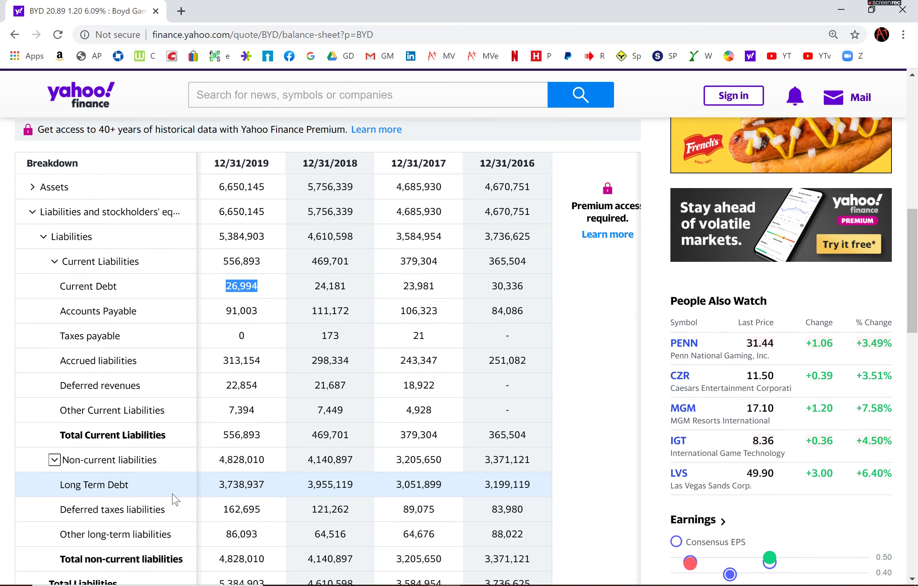
pyautogui.doubleClick(228, 489)
pyautogui.hotkey('ctrl', 'c')
pyautogui.hotkey('alt', 'Tab')
pyautogui.hotkey('ctrl', 'v')
pyautogui.write('00.0')
pyautogui.press('Return')
# Review the Interest Rate on Debt and cost-of-debt rows down to the 3.82% WACC
pyautogui.press('Down')
pyautogui.press('Down')
pyautogui.press('Down')
pyautogui.press('Down')
pyautogui.press('Down')
pyautogui.moveTo(248, 533)
pyautogui.press('Up')
pyautogui.press('Up')
pyautogui.press('Up')
pyautogui.press('Up')
pyautogui.press('Up')
pyautogui.press('Up')
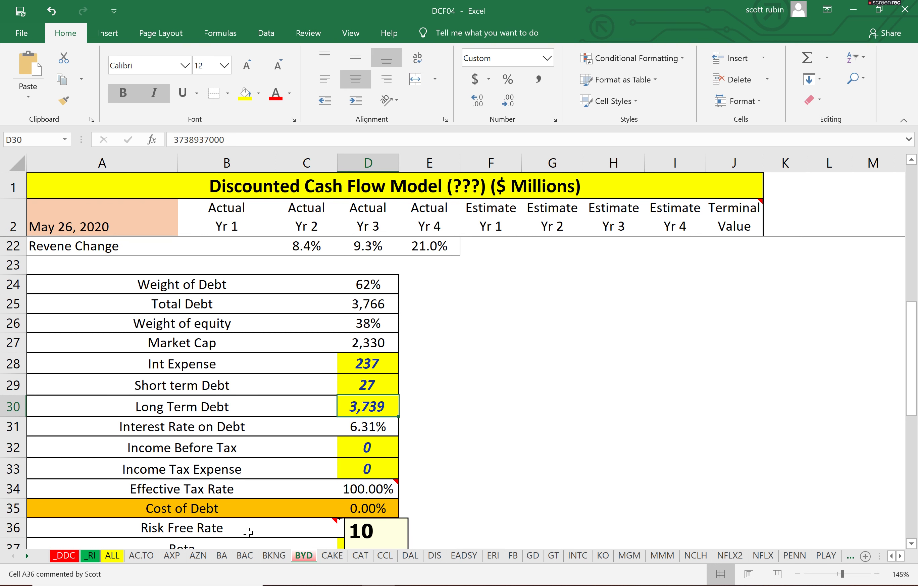
pyautogui.press('Down')
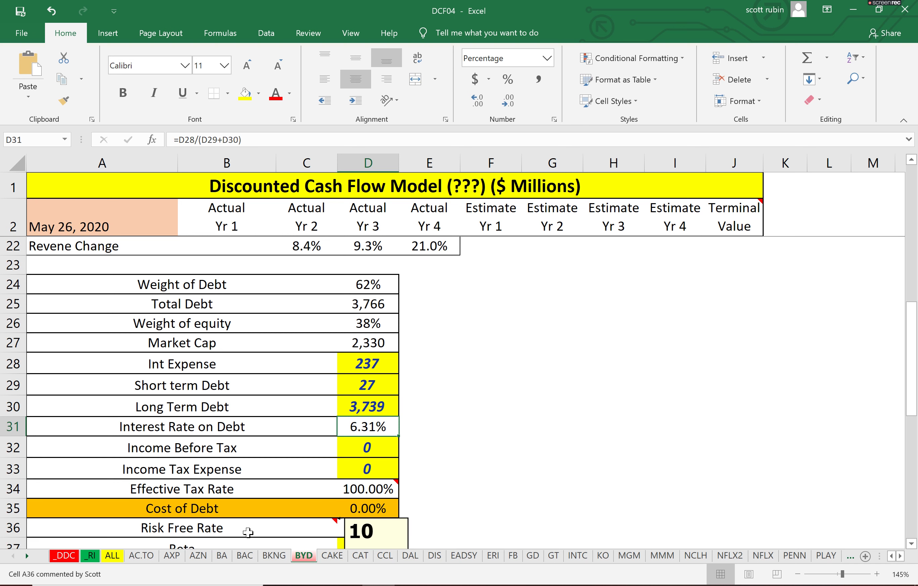
pyautogui.press('Down')
pyautogui.press('Down')
pyautogui.press('Down')
pyautogui.press('Down')
pyautogui.press('Down')
pyautogui.press('Down')
pyautogui.press('Down')
pyautogui.press('Down')
pyautogui.press('Down')
pyautogui.press('Up')
pyautogui.press('Up')
pyautogui.press('Up')
pyautogui.press('Up')
pyautogui.press('Up')
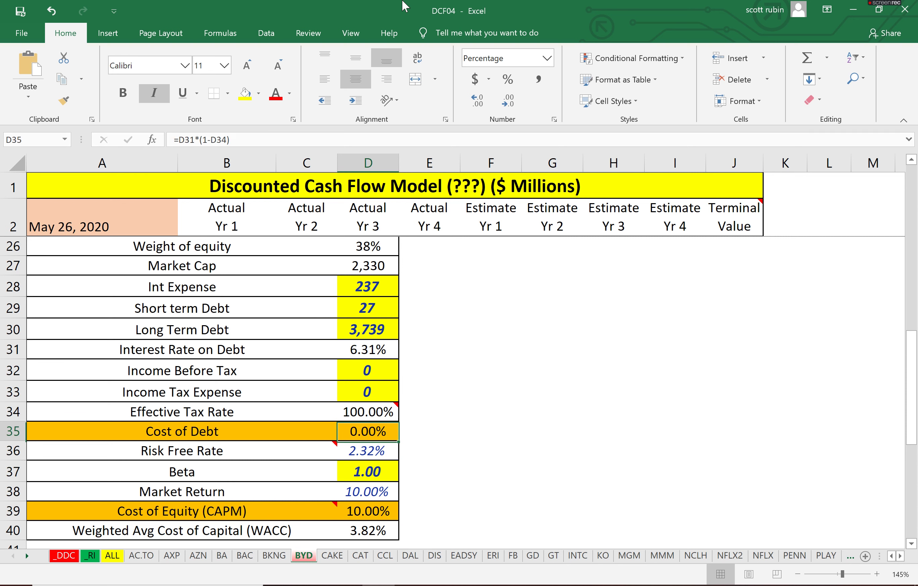
pyautogui.press('Up')
pyautogui.press('Up')
pyautogui.press('Up')
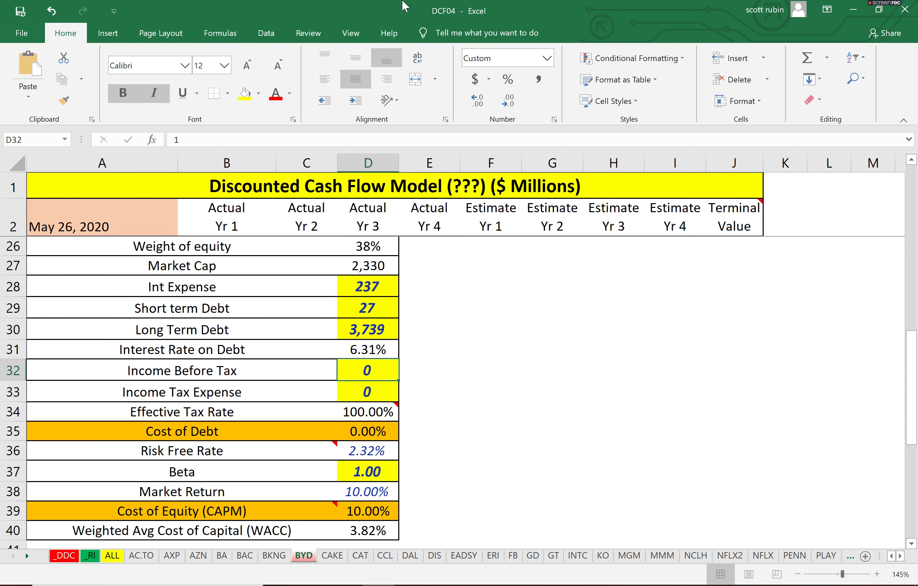
# Enter BYD's 2019 Income Before Tax of 202,126 into D32 as 202
pyautogui.hotkey('alt', 'Tab')
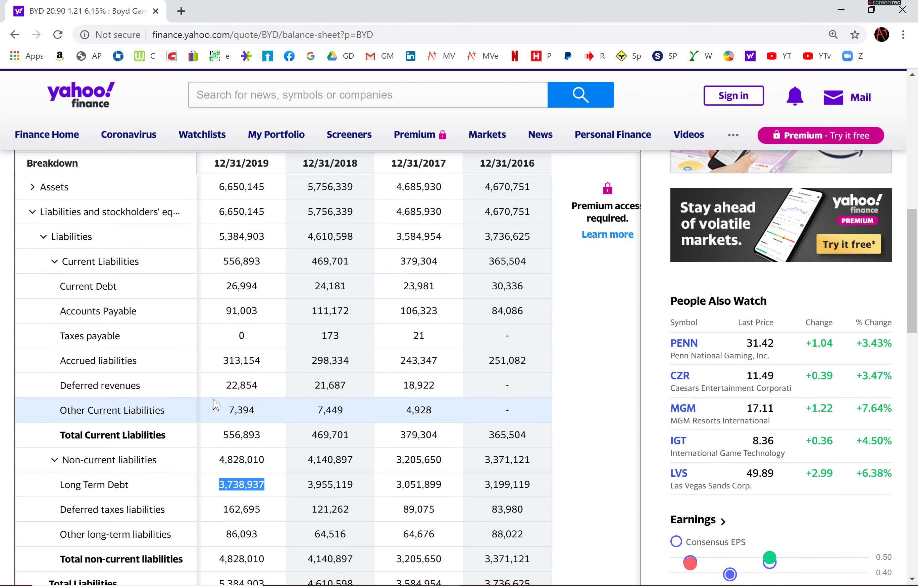
pyautogui.scroll(2, 217, 396)
pyautogui.scroll(5, 216, 393)
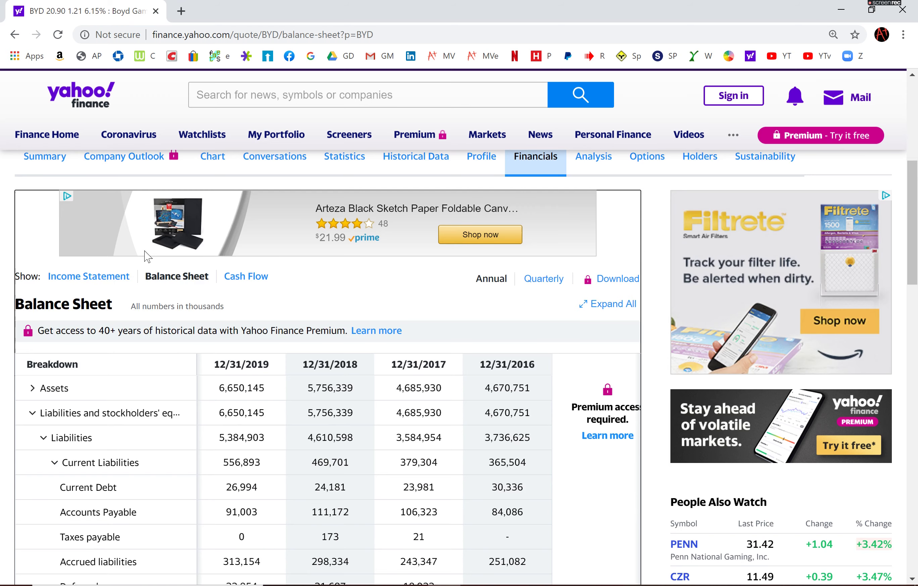
pyautogui.click(112, 279)
pyautogui.scroll(-5, 214, 351)
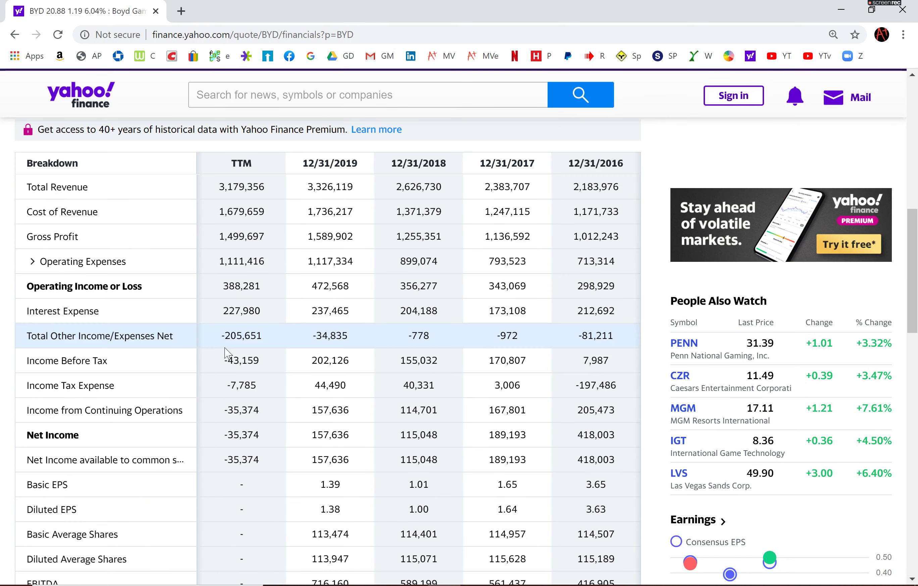
pyautogui.doubleClick(322, 362)
pyautogui.hotkey('alt', 'Tab')
pyautogui.hotkey('ctrl', 'v')
pyautogui.write('/1000')
pyautogui.press('Return')
# Set the Income Tax Expense in D33 to 44 from BYD's 2019 figure of 44,490
pyautogui.hotkey('alt', 'Tab')
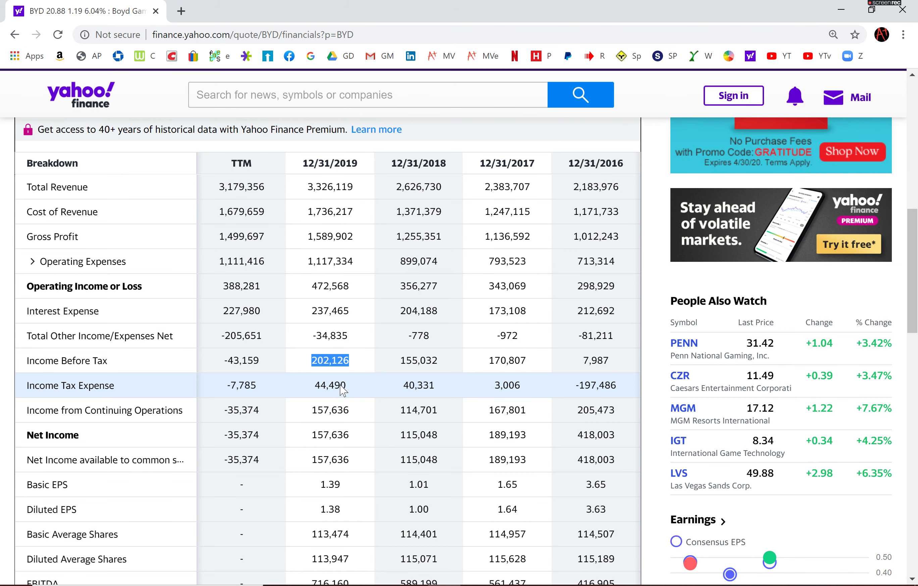
pyautogui.doubleClick(341, 386)
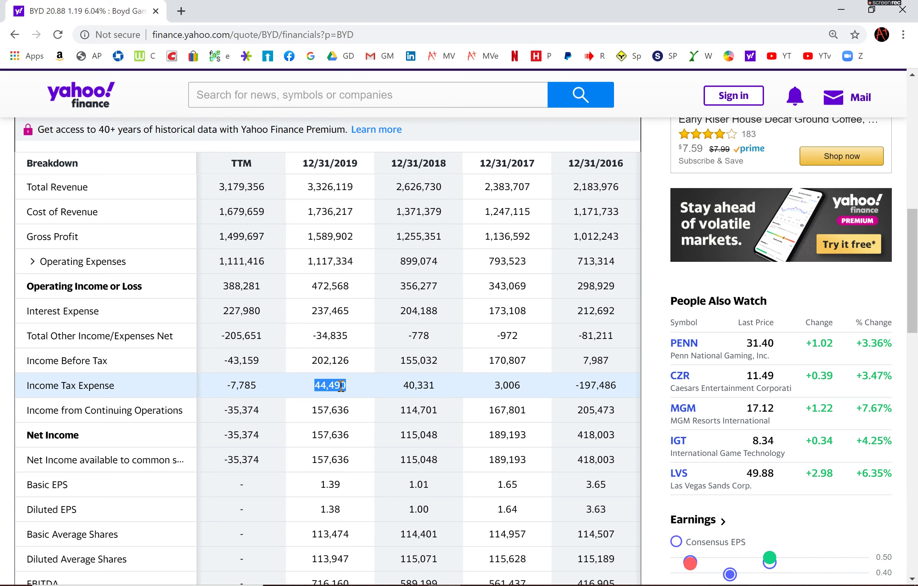
pyautogui.hotkey('alt', 'Tab')
pyautogui.doubleClick(341, 388)
pyautogui.hotkey('ctrl', 'v')
pyautogui.write('00')
pyautogui.hotkey('ctrl', 'Return')
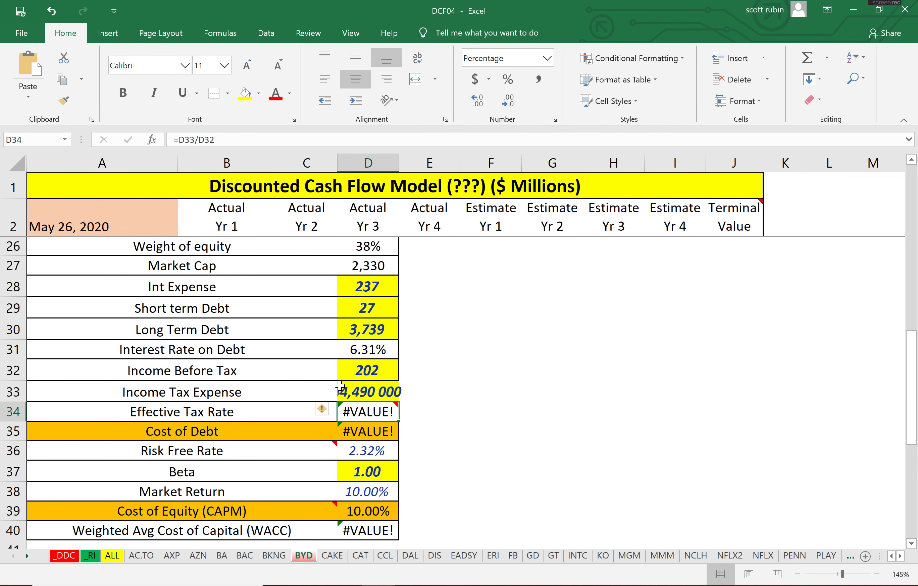
pyautogui.press('F2')
pyautogui.press('BackSpace')
pyautogui.press('BackSpace')
pyautogui.press('BackSpace')
pyautogui.press('BackSpace')
pyautogui.press('BackSpace')
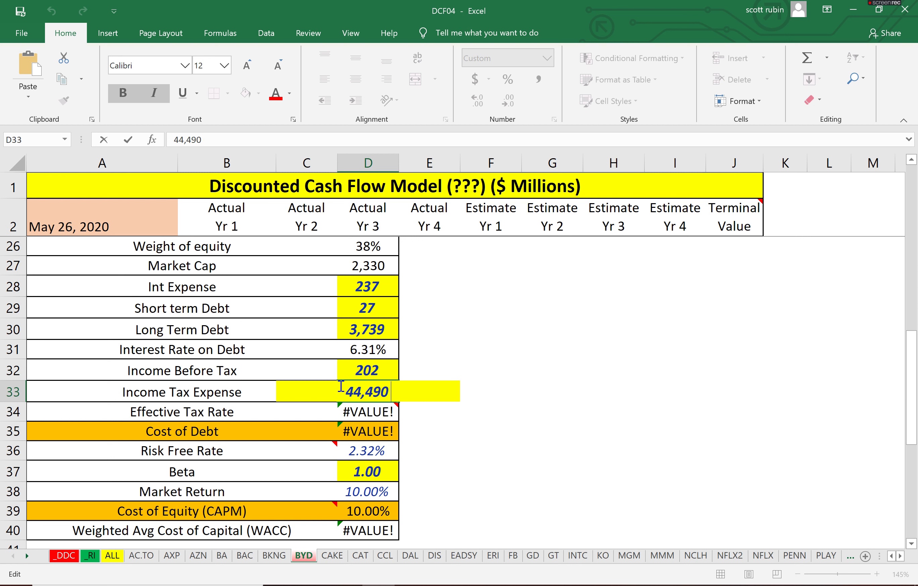
pyautogui.write('00')
pyautogui.press('Return')
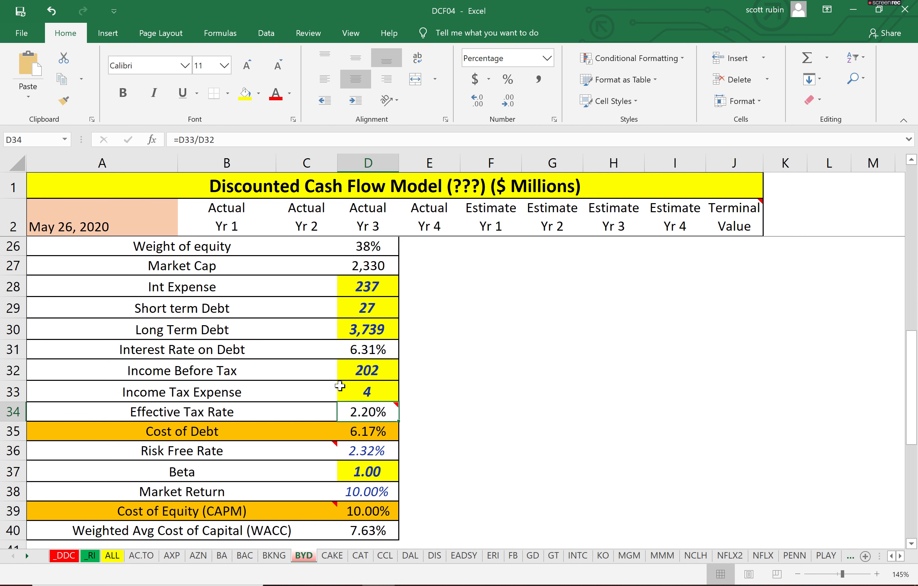
pyautogui.click(340, 386)
pyautogui.press('BackSpace')
pyautogui.write('44,4900')
pyautogui.press('Return')
pyautogui.press('Down')
pyautogui.press('Down')
pyautogui.press('Down')
pyautogui.press('Down')
pyautogui.press('Down')
pyautogui.press('Down')
pyautogui.press('Down')
pyautogui.press('Down')
pyautogui.press('Down')
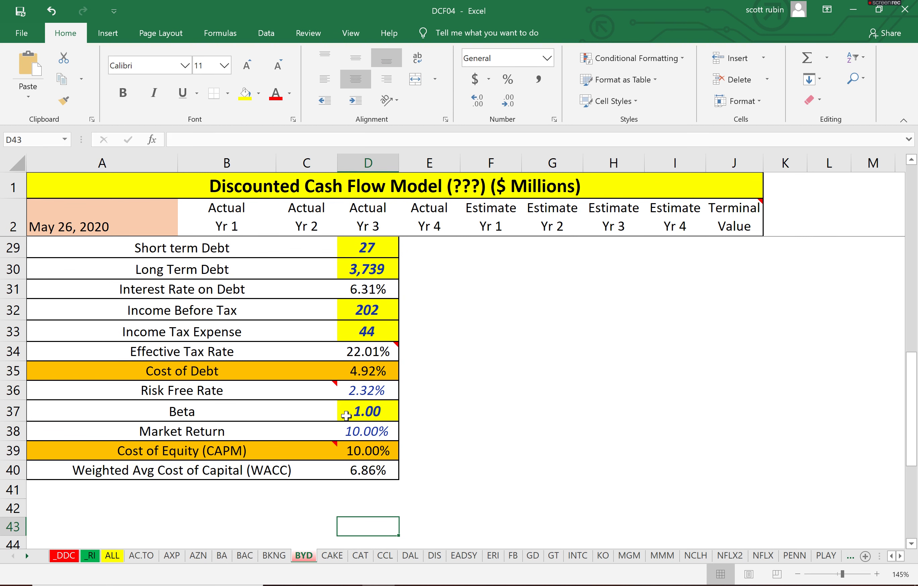
# Inspect the Interest Rate on Debt, Effective Tax Rate, Cost of Debt and CAPM formulas
pyautogui.scroll(1, 374, 418)
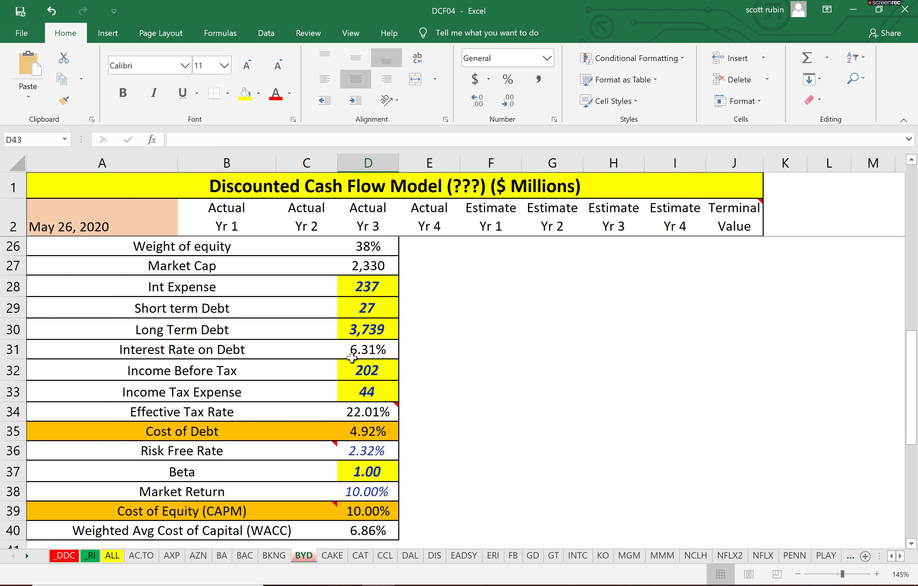
pyautogui.click(352, 353)
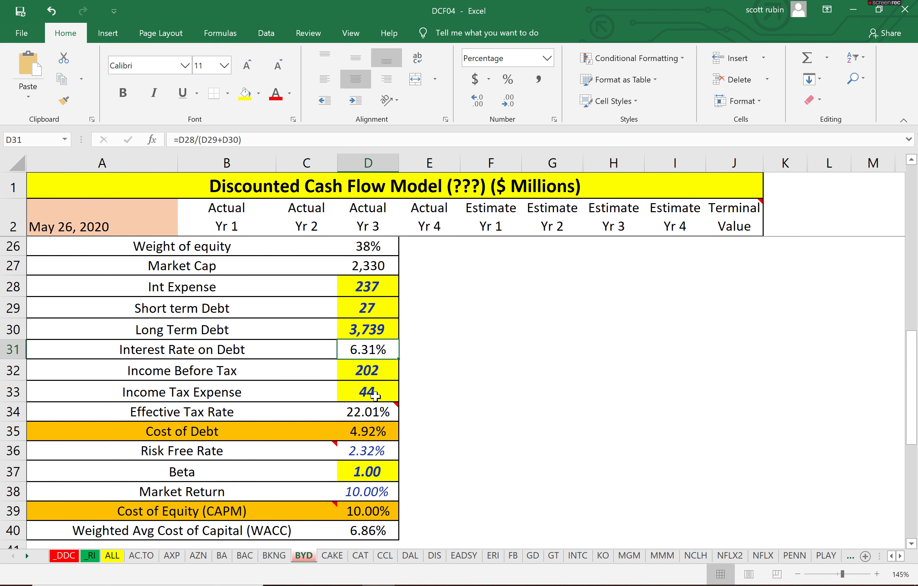
pyautogui.press('Down')
pyautogui.press('Down')
pyautogui.press('Down')
pyautogui.press('Down')
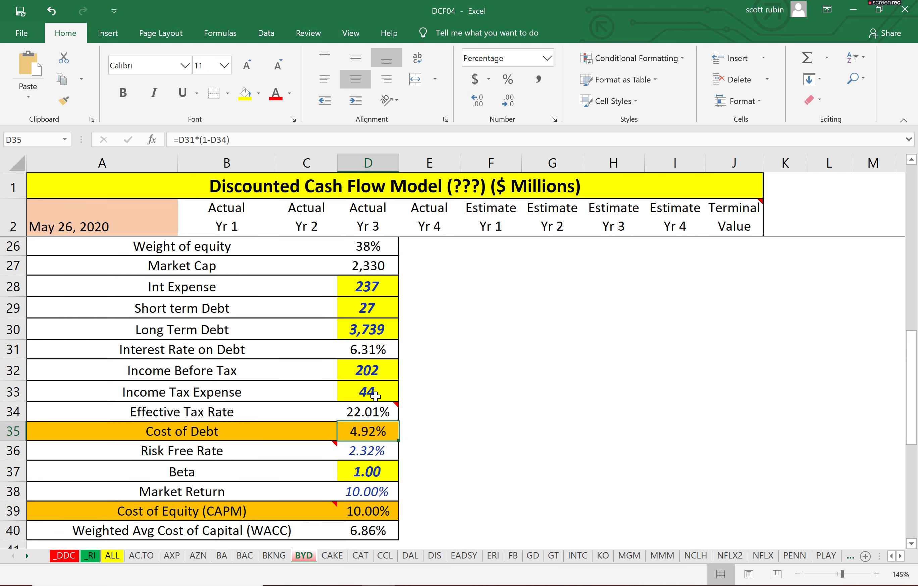
pyautogui.press('Up')
pyautogui.press('Down')
pyautogui.press('Down')
pyautogui.press('Down')
pyautogui.press('Down')
pyautogui.press('Down')
pyautogui.press('Down')
pyautogui.press('Down')
pyautogui.press('Down')
pyautogui.press('Down')
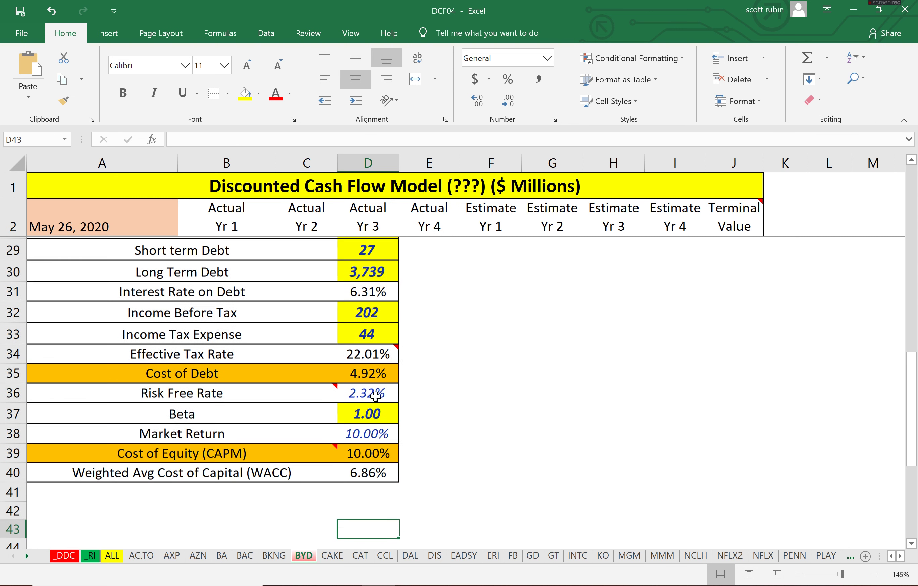
pyautogui.press('Down')
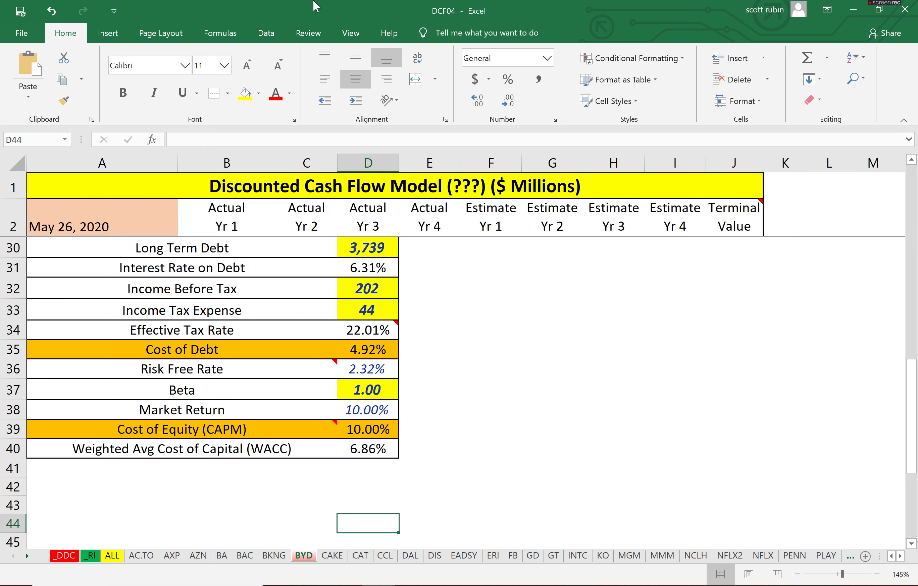
pyautogui.press('Up')
pyautogui.press('Up')
pyautogui.press('Up')
pyautogui.press('Up')
pyautogui.press('Up')
pyautogui.hotkey('alt', 'Tab')
pyautogui.scroll(5, 129, 286)
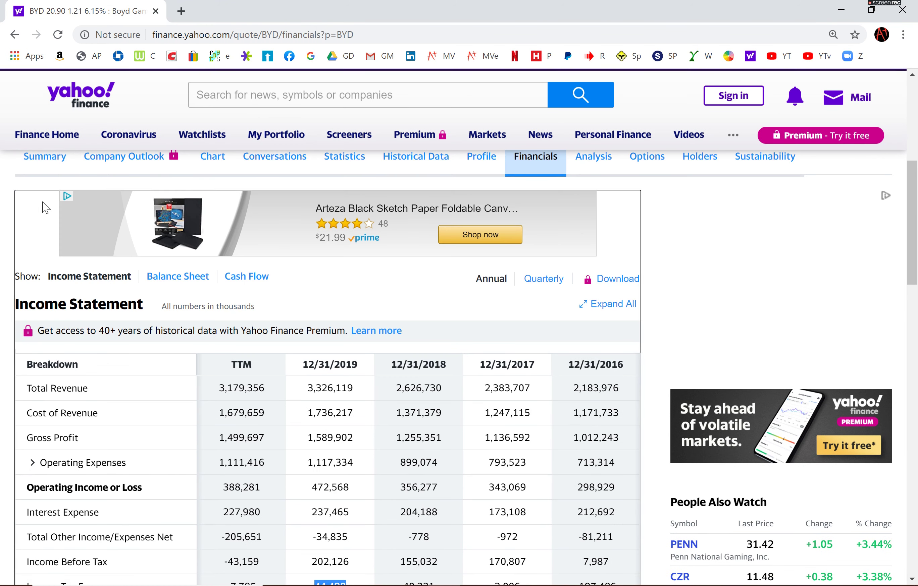
# Enter the Beta of 2.26 from BYD's summary page into D37, lifting WACC to 10.56%
pyautogui.click(43, 169)
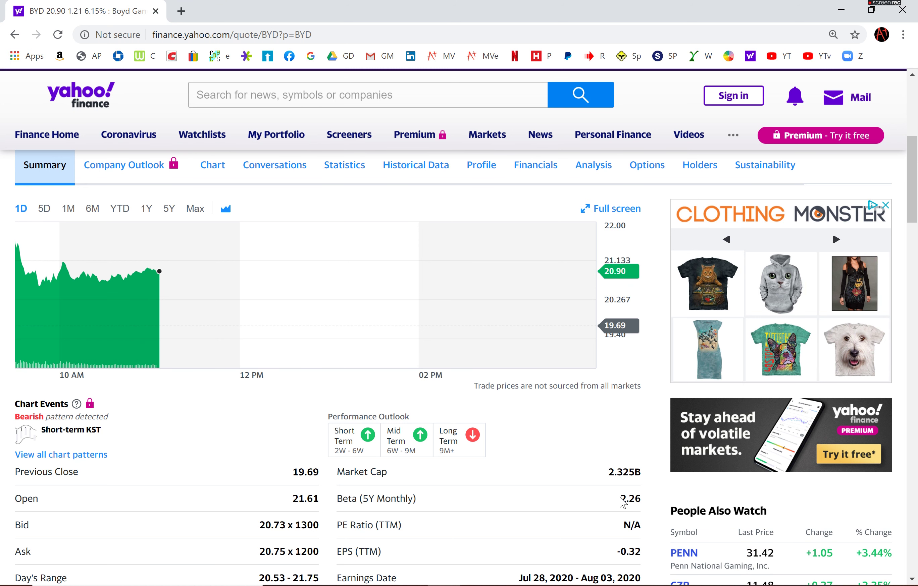
pyautogui.hotkey('alt', 'Tab')
pyautogui.write('2.26')
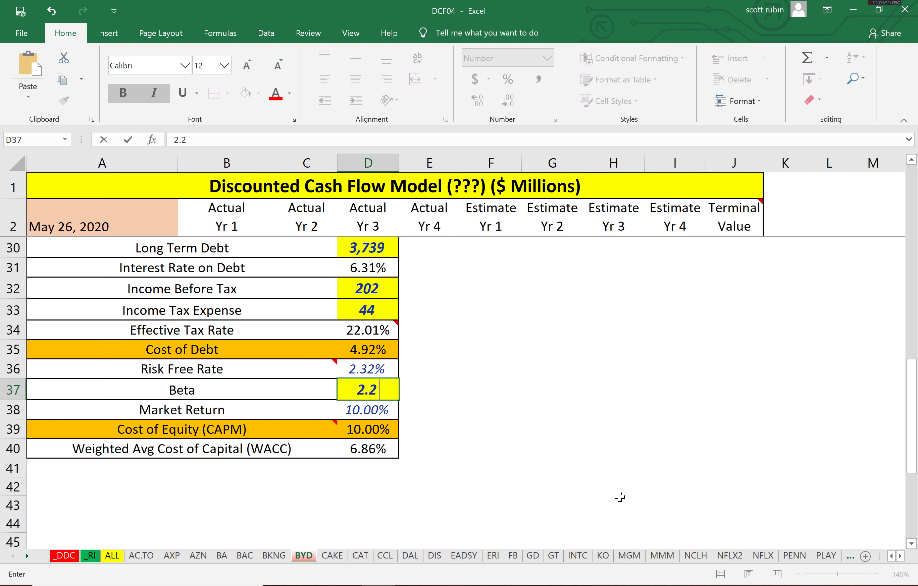
pyautogui.press('Return')
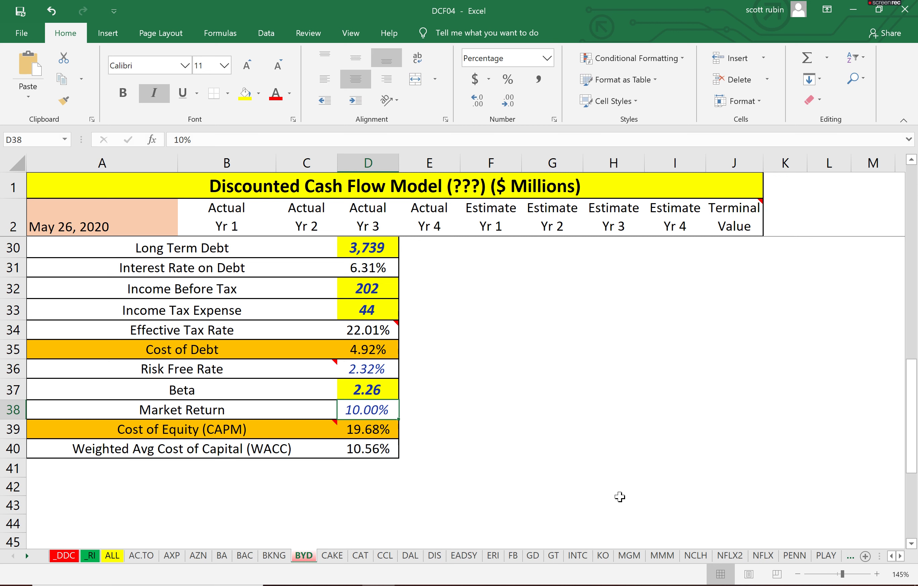
pyautogui.press('Down')
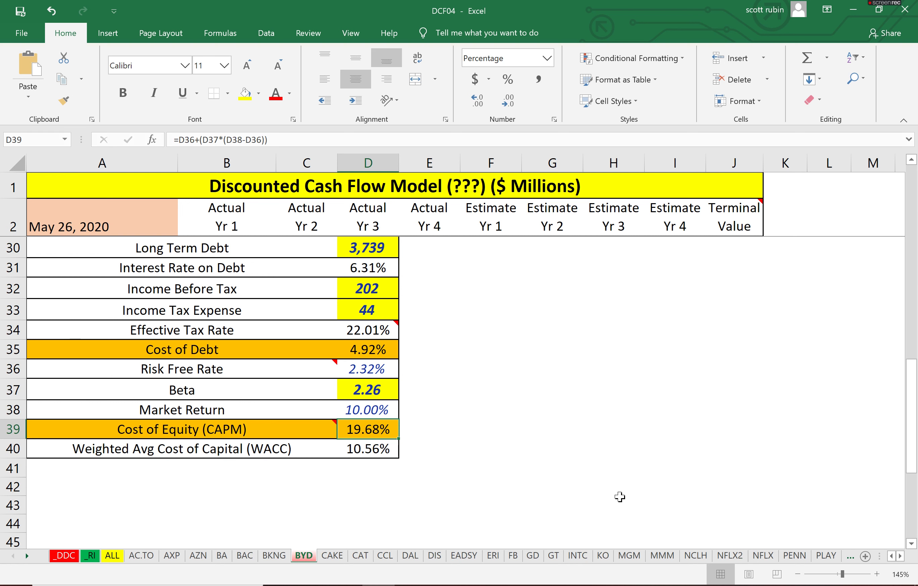
pyautogui.press('Up')
pyautogui.press('Up')
pyautogui.press('Up')
pyautogui.press('Up')
pyautogui.press('Up')
pyautogui.press('Up')
pyautogui.press('Up')
pyautogui.press('Up')
pyautogui.press('Up')
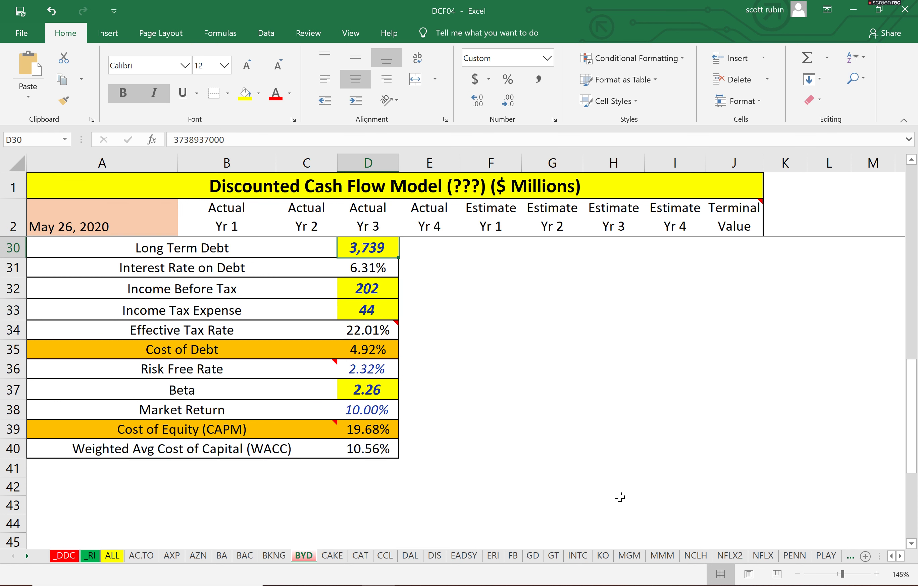
pyautogui.press('Up')
pyautogui.press('Up')
pyautogui.press('Up')
pyautogui.press('Up')
pyautogui.press('Up')
pyautogui.press('Up')
pyautogui.press('Up')
pyautogui.press('Up')
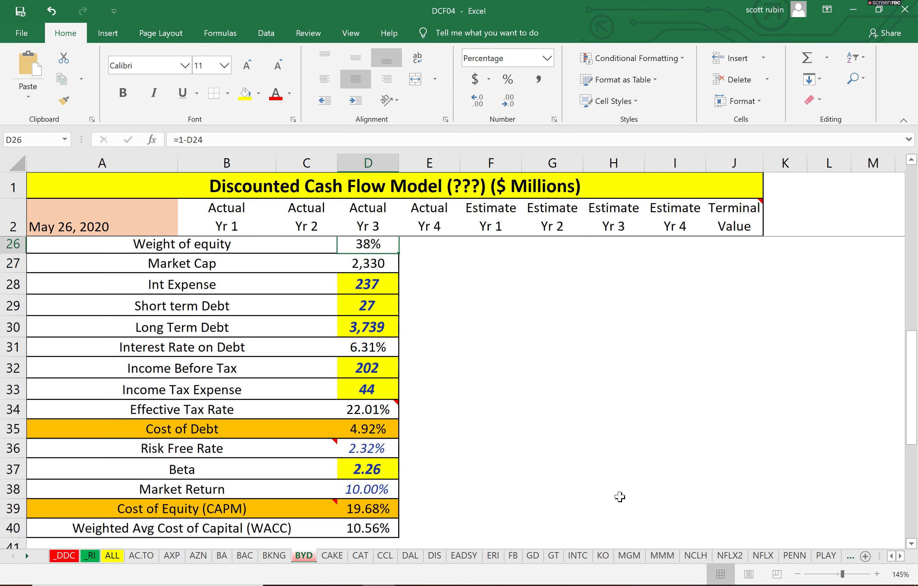
pyautogui.press('Down')
pyautogui.press('Down')
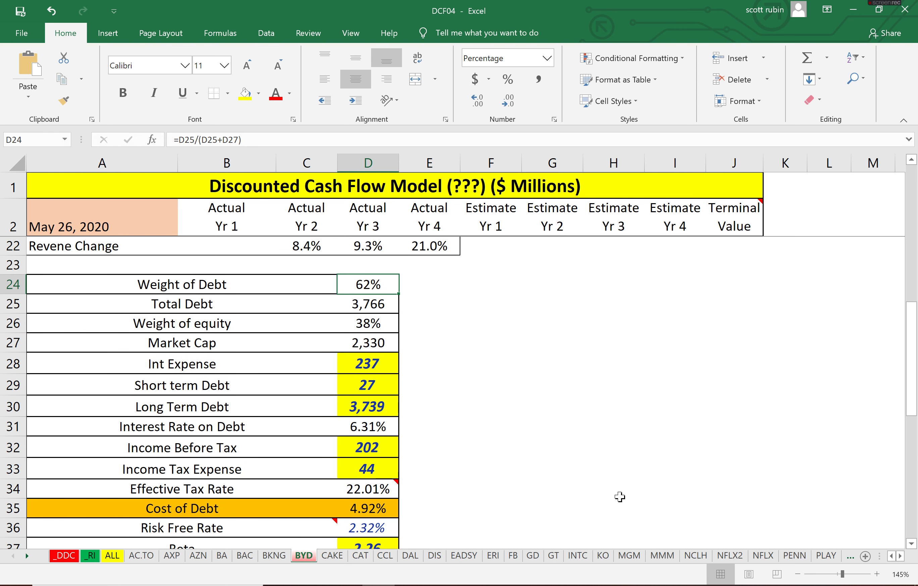
pyautogui.press('Down')
pyautogui.press('Down')
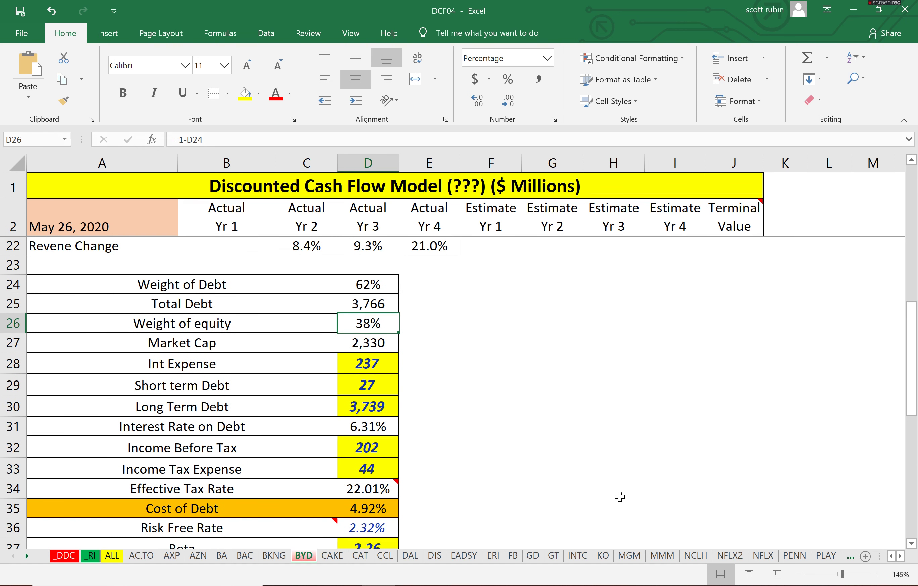
pyautogui.press('Down')
pyautogui.press('Down')
pyautogui.press('Down')
pyautogui.press('Down')
pyautogui.press('Down')
pyautogui.press('Down')
pyautogui.press('Down')
pyautogui.press('Down')
pyautogui.press('Down')
pyautogui.press('Down')
pyautogui.press('Down')
pyautogui.press('Down')
pyautogui.press('Down')
pyautogui.press('Down')
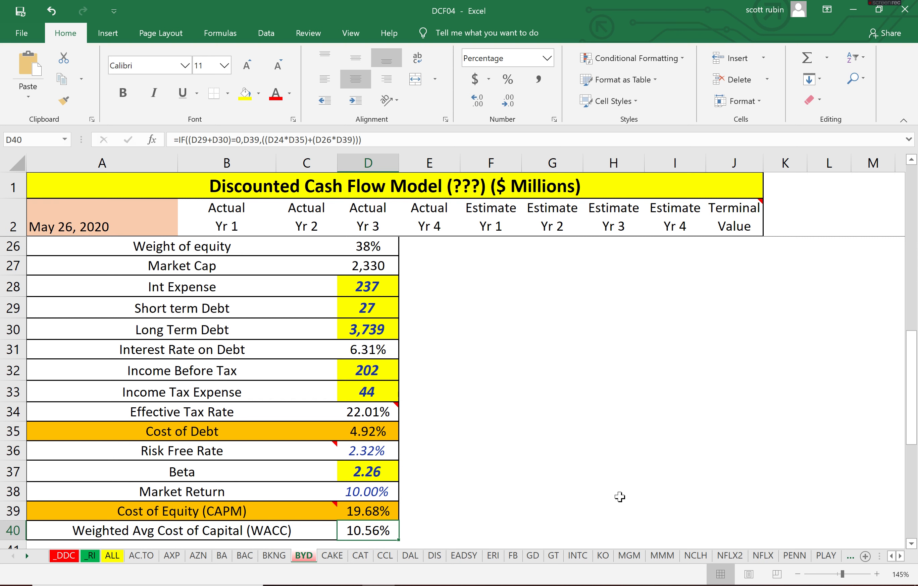
pyautogui.press('Up')
pyautogui.press('Up')
pyautogui.press('Up')
pyautogui.press('Up')
pyautogui.press('Up')
pyautogui.press('Up')
pyautogui.press('Up')
pyautogui.press('Up')
pyautogui.press('Up')
pyautogui.press('Up')
pyautogui.press('Up')
pyautogui.press('Up')
pyautogui.press('Up')
pyautogui.press('Up')
pyautogui.press('Up')
pyautogui.press('Up')
pyautogui.press('Up')
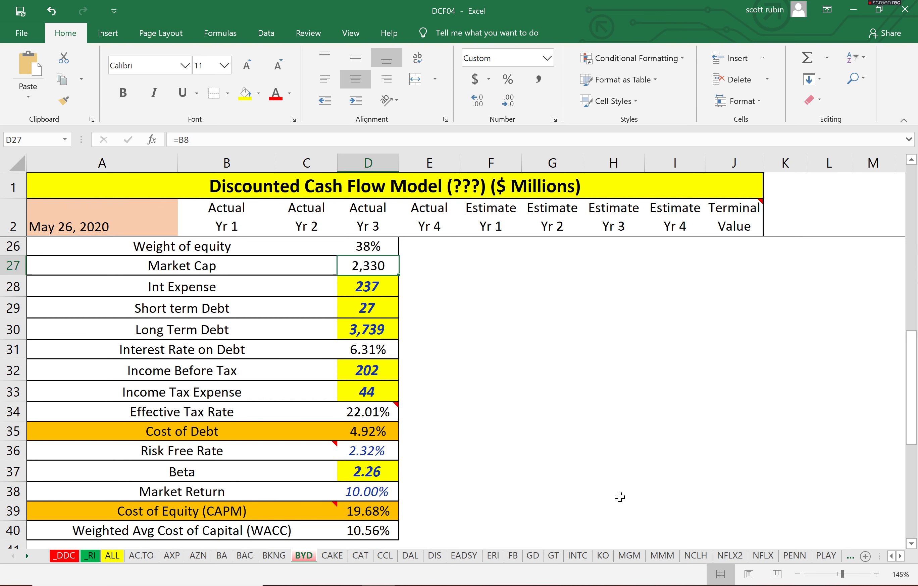
pyautogui.press('Up')
pyautogui.press('Down')
pyautogui.press('Down')
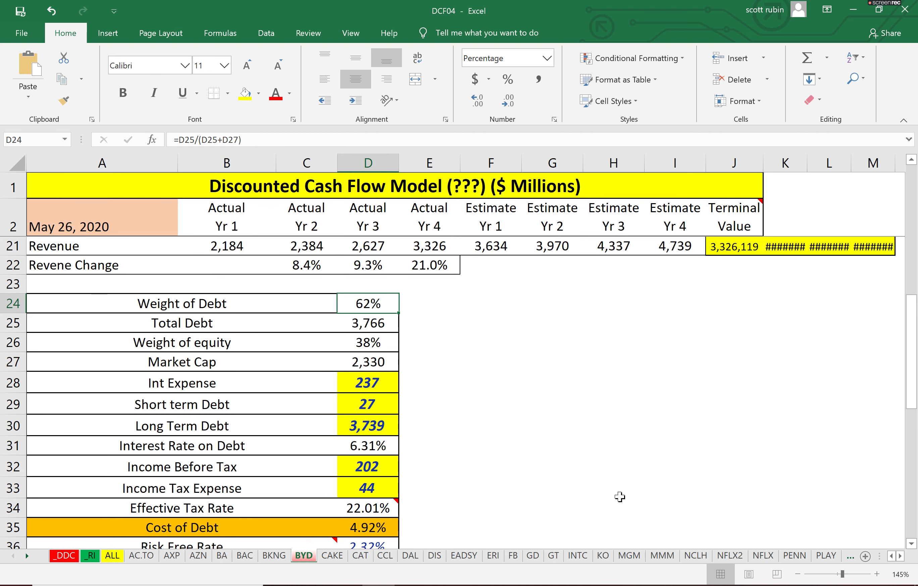
pyautogui.press('Left')
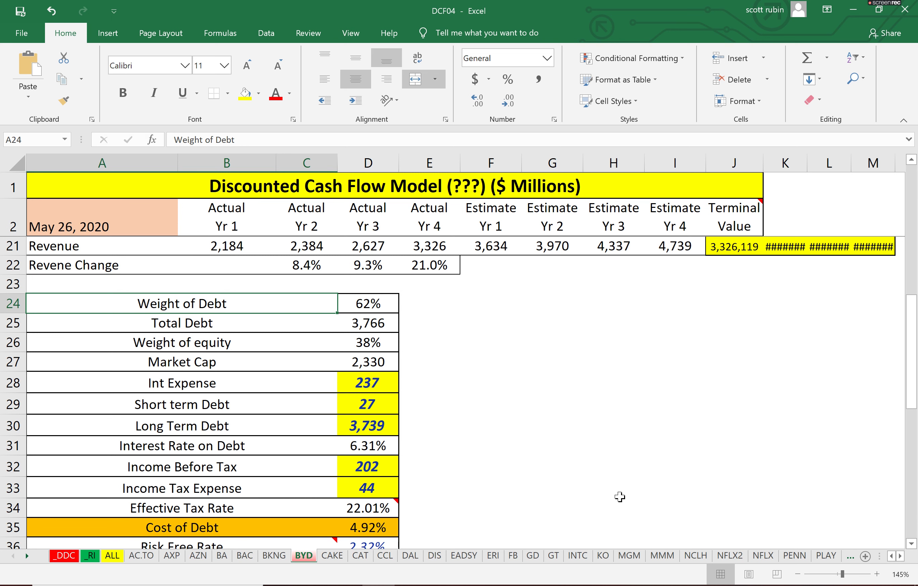
pyautogui.press('Down')
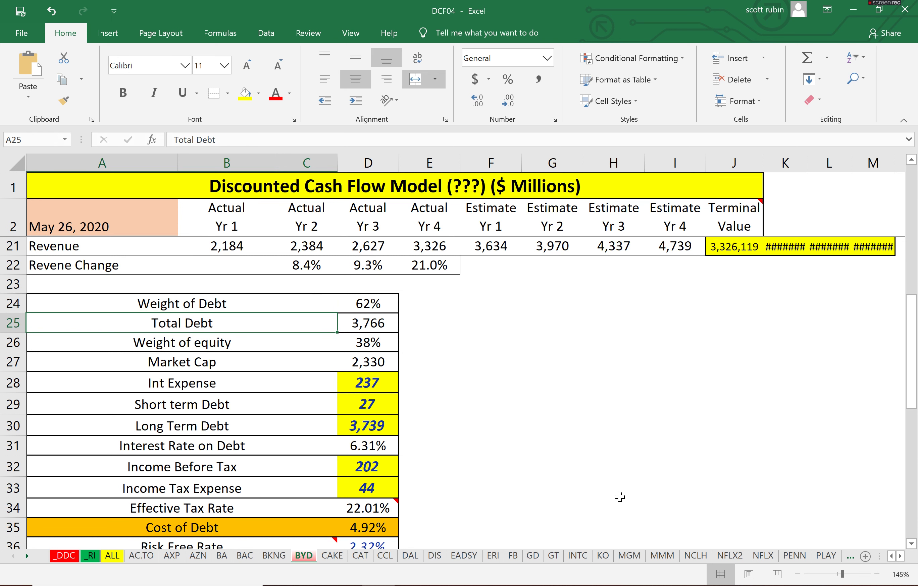
pyautogui.press('Up')
pyautogui.press('Up')
pyautogui.press('Up')
pyautogui.press('Right')
pyautogui.press('Up')
pyautogui.press('Up')
pyautogui.press('Up')
pyautogui.press('Up')
pyautogui.press('Up')
pyautogui.press('Up')
pyautogui.press('Up')
pyautogui.press('Up')
pyautogui.press('Up')
pyautogui.press('Up')
pyautogui.press('Up')
pyautogui.press('Up')
pyautogui.press('Up')
pyautogui.press('Up')
pyautogui.press('Up')
pyautogui.press('Up')
pyautogui.press('Up')
pyautogui.press('Up')
pyautogui.press('Up')
pyautogui.press('Up')
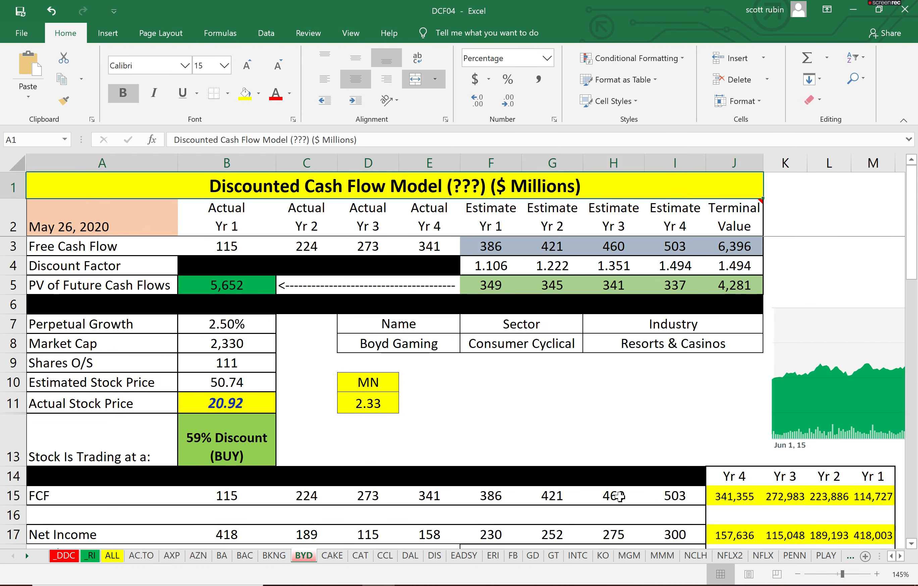
pyautogui.press('Down')
pyautogui.press('Right')
pyautogui.press('Down')
pyautogui.press('Right')
pyautogui.press('Right')
pyautogui.press('Right')
pyautogui.press('Right')
pyautogui.press('Right')
pyautogui.press('Right')
pyautogui.press('Down')
pyautogui.press('Down')
pyautogui.press('Up')
pyautogui.press('Left')
pyautogui.press('Left')
pyautogui.press('Up')
pyautogui.press('Left')
pyautogui.press('Left')
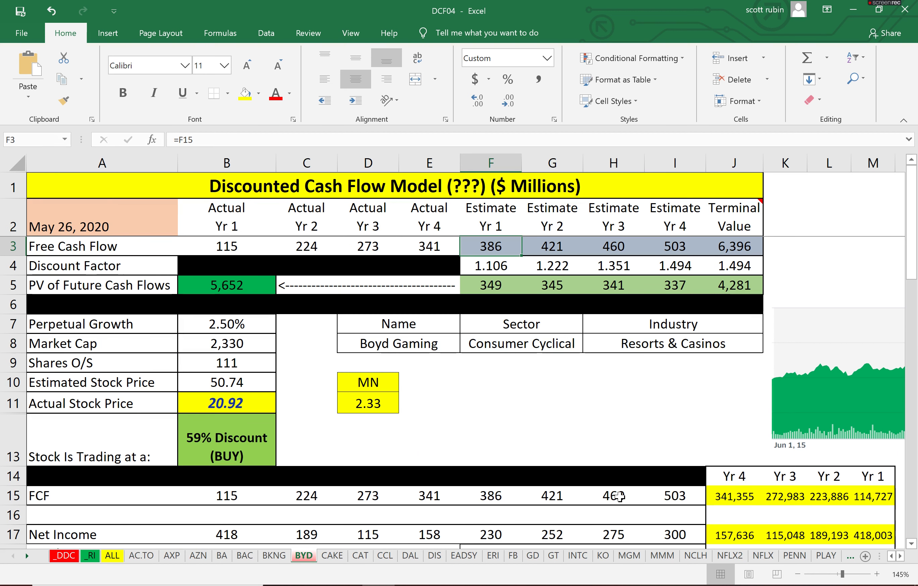
pyautogui.press('Right')
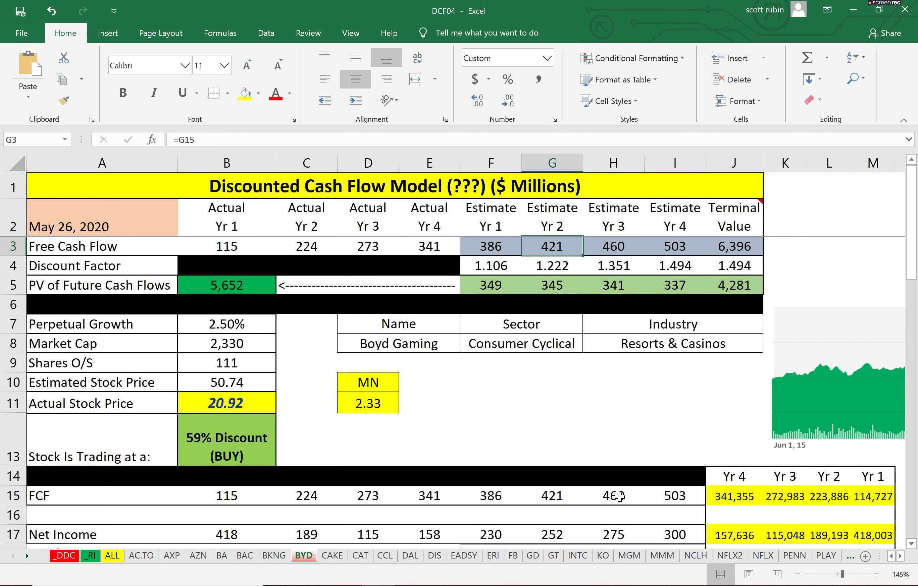
pyautogui.press('Right')
pyautogui.press('Right')
pyautogui.press('Right')
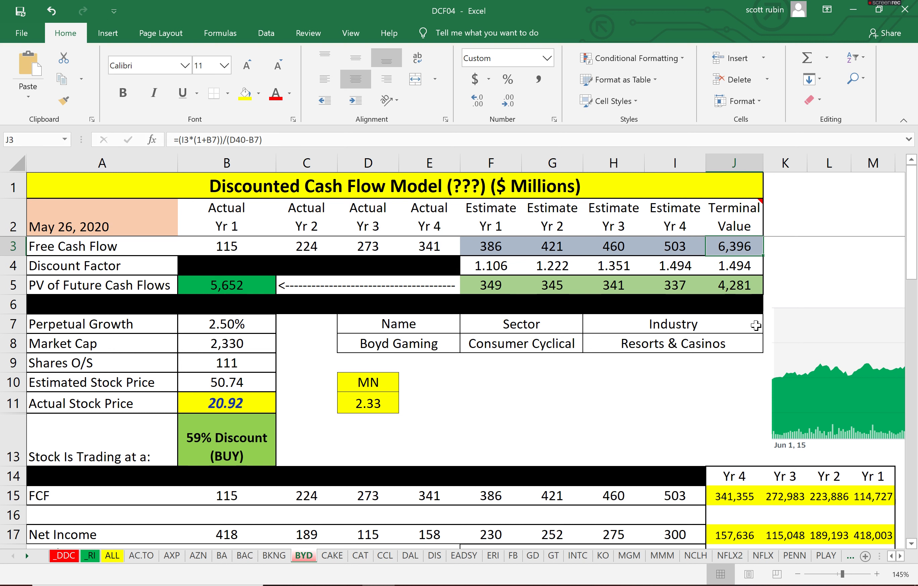
pyautogui.press('Right')
pyautogui.press('Right')
pyautogui.press('Right')
pyautogui.press('Right')
pyautogui.click(593, 216)
pyautogui.moveTo(592, 216)
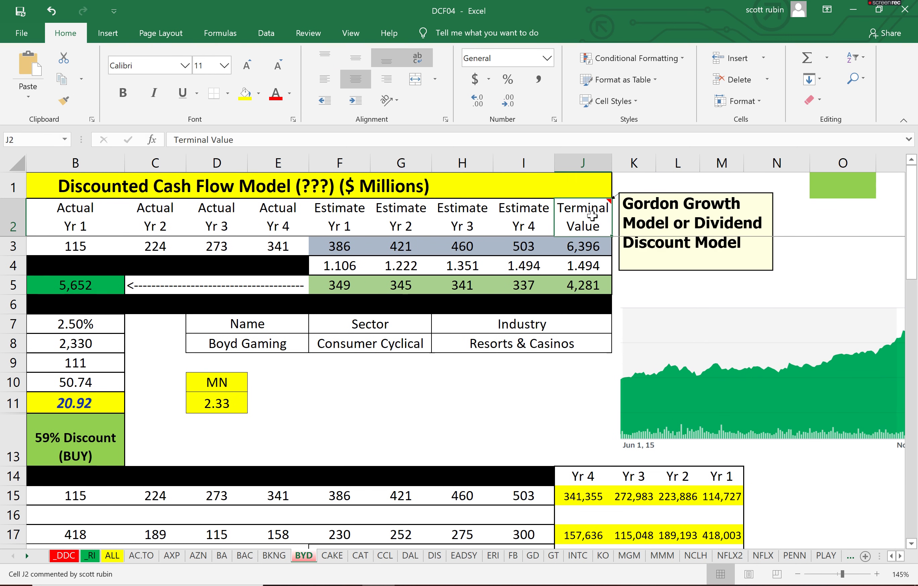
pyautogui.click(595, 246)
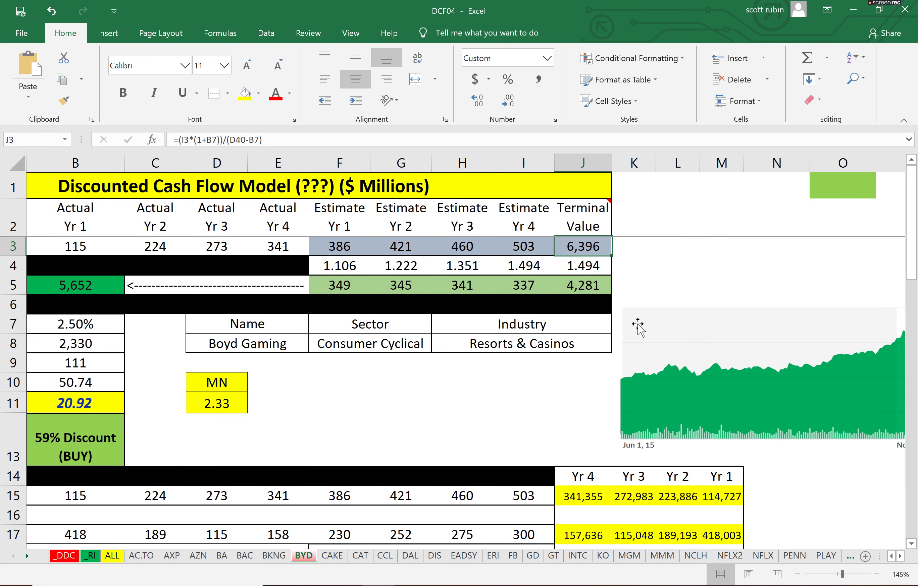
pyautogui.click(276, 136)
pyautogui.press('Escape')
pyautogui.press('Left')
pyautogui.press('Left')
pyautogui.press('Left')
pyautogui.press('Left')
pyautogui.press('Left')
pyautogui.press('Left')
pyautogui.press('Left')
pyautogui.press('Left')
pyautogui.press('Left')
# Review the discounted cash flow total, Yr 4 estimate and shares outstanding formulas
pyautogui.press('Down')
pyautogui.press('Down')
pyautogui.press('Right')
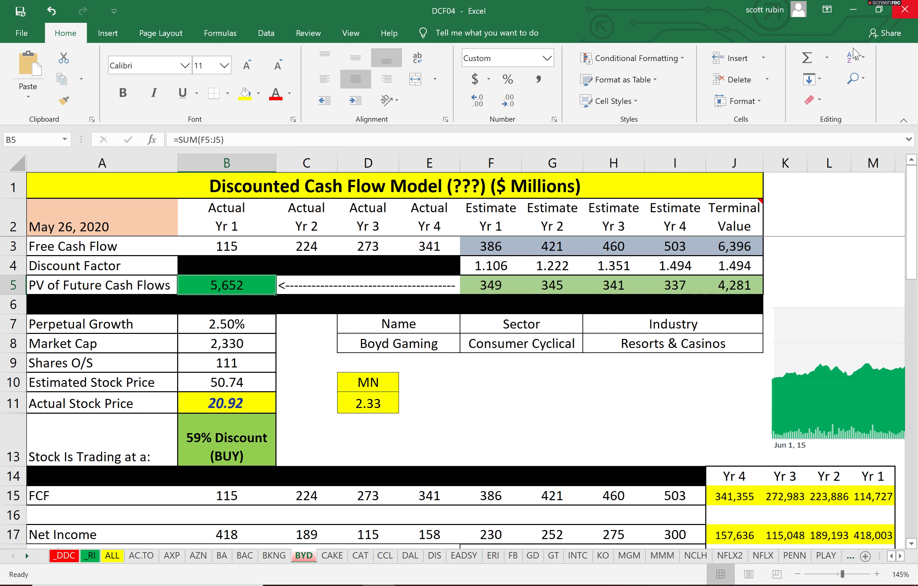
pyautogui.click(678, 248)
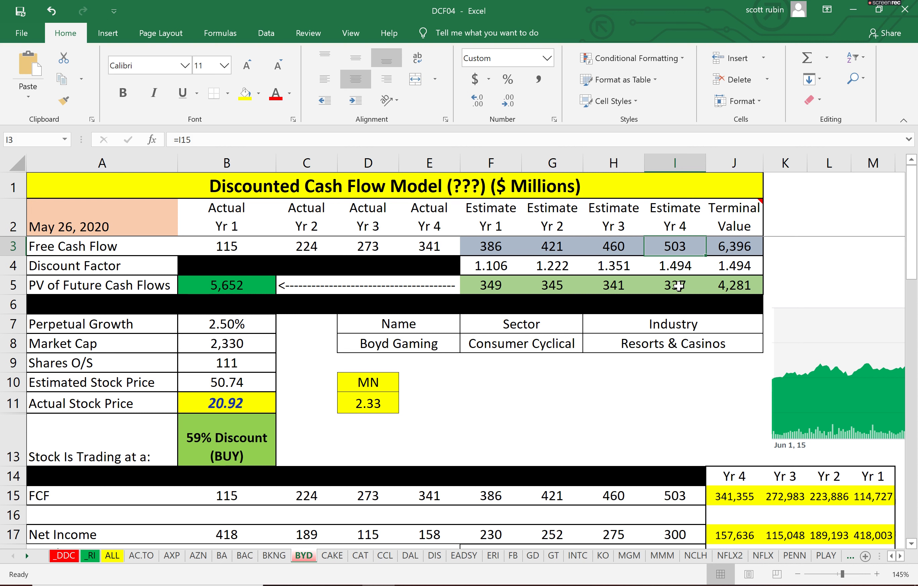
pyautogui.click(193, 296)
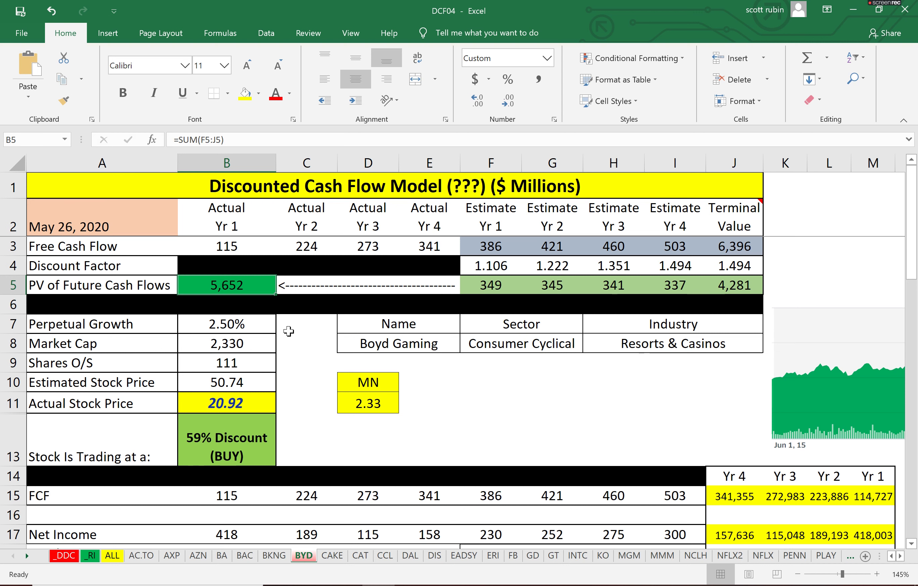
pyautogui.click(229, 369)
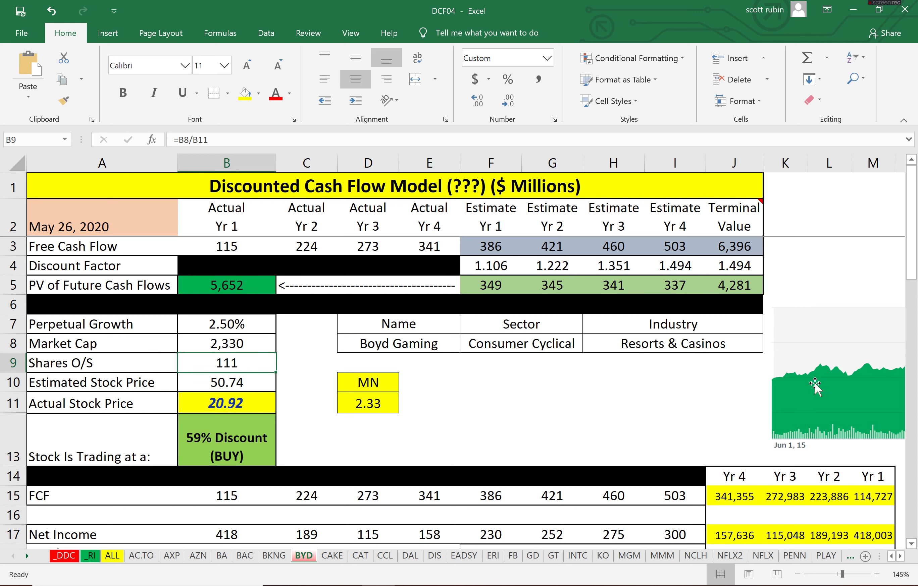
# Move the stock price chart left beside column B and check the estimated and actual prices
pyautogui.moveTo(816, 386); pyautogui.dragTo(327, 382)
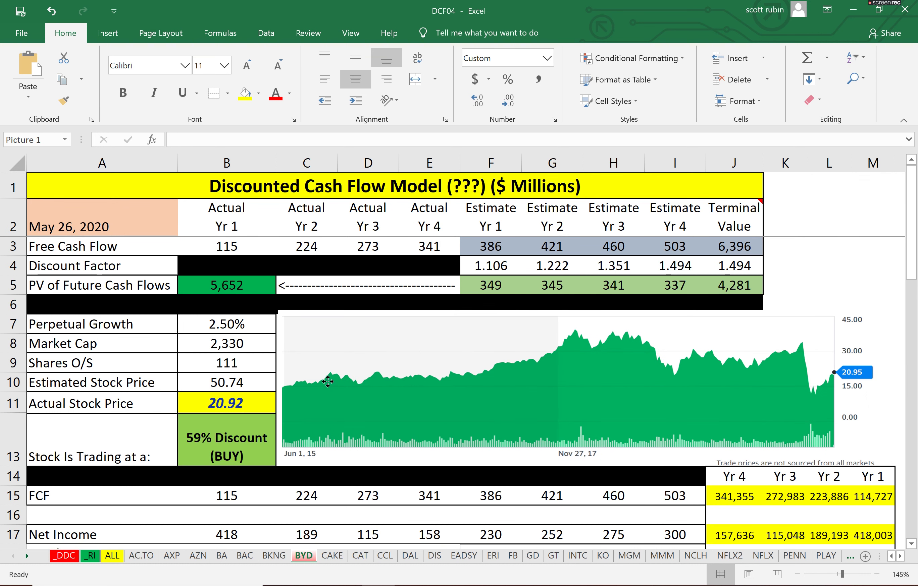
pyautogui.click(225, 381)
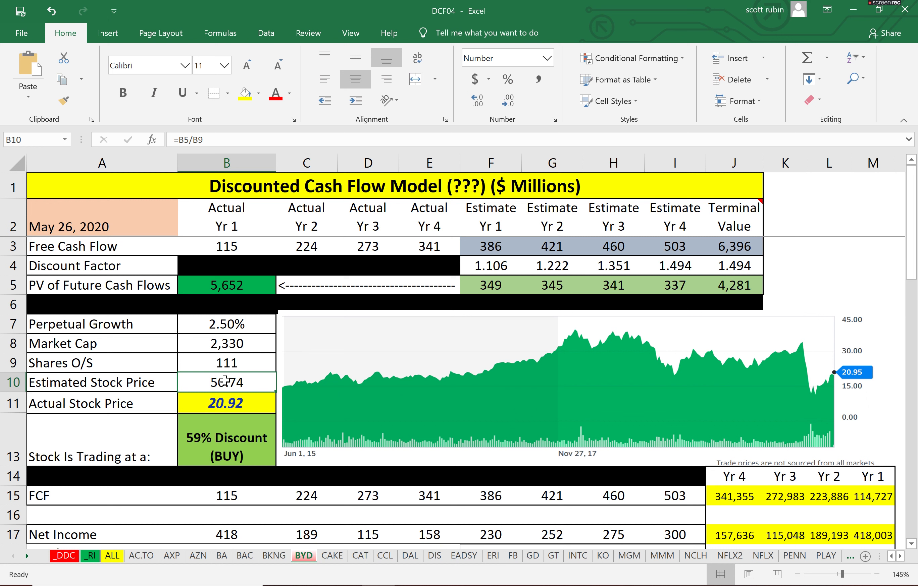
pyautogui.click(243, 403)
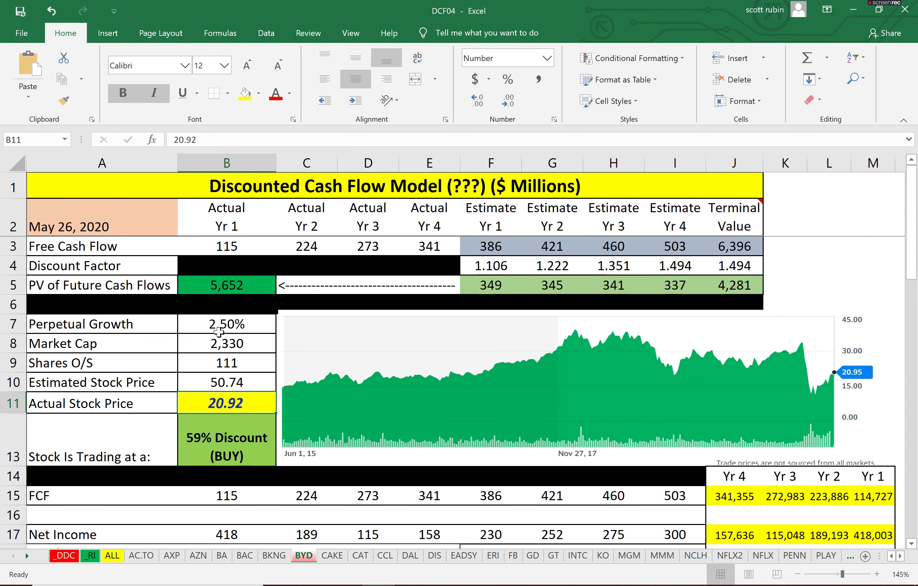
pyautogui.hotkey('alt', 'Tab')
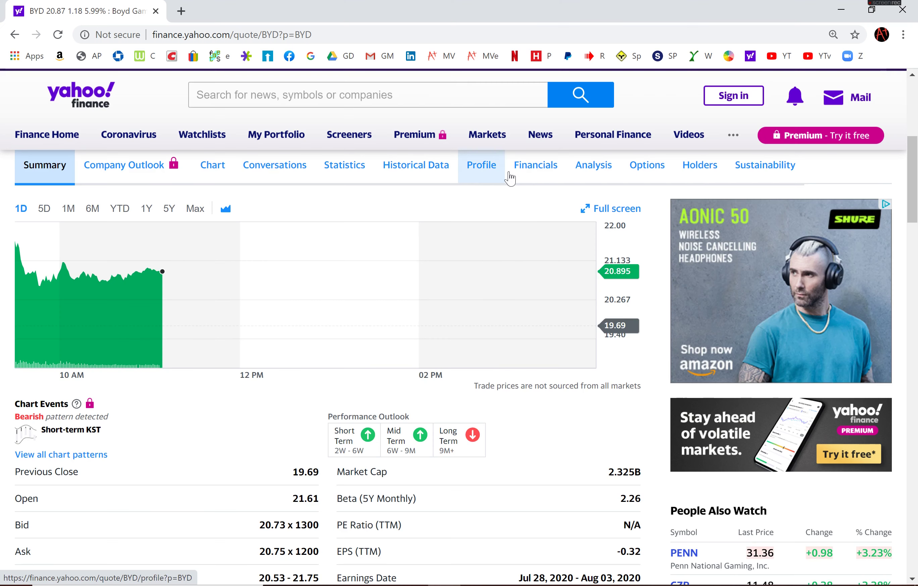
# Check Boyd Gaming's TTM net income of -35,374 on the Yahoo Finance income statement, then return to Excel
pyautogui.click(519, 176)
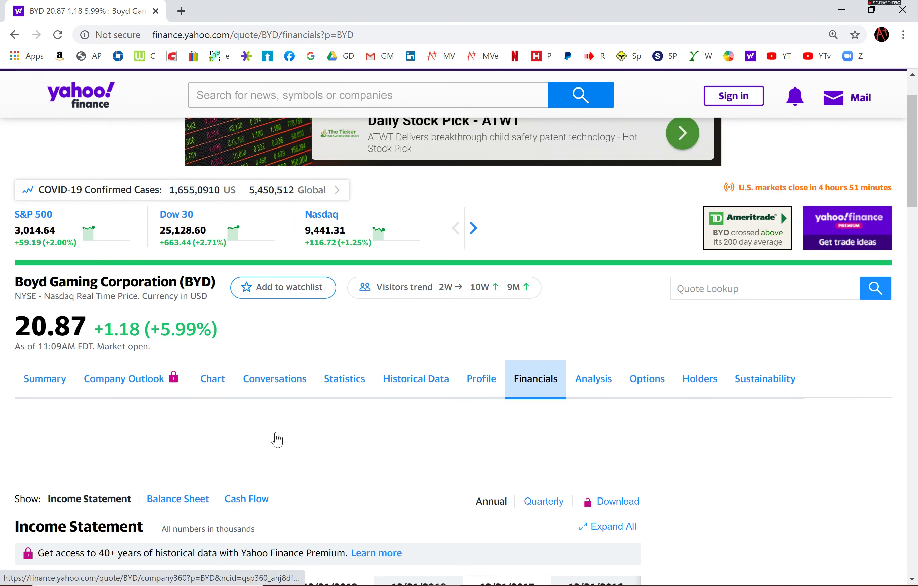
pyautogui.scroll(-9, 277, 440)
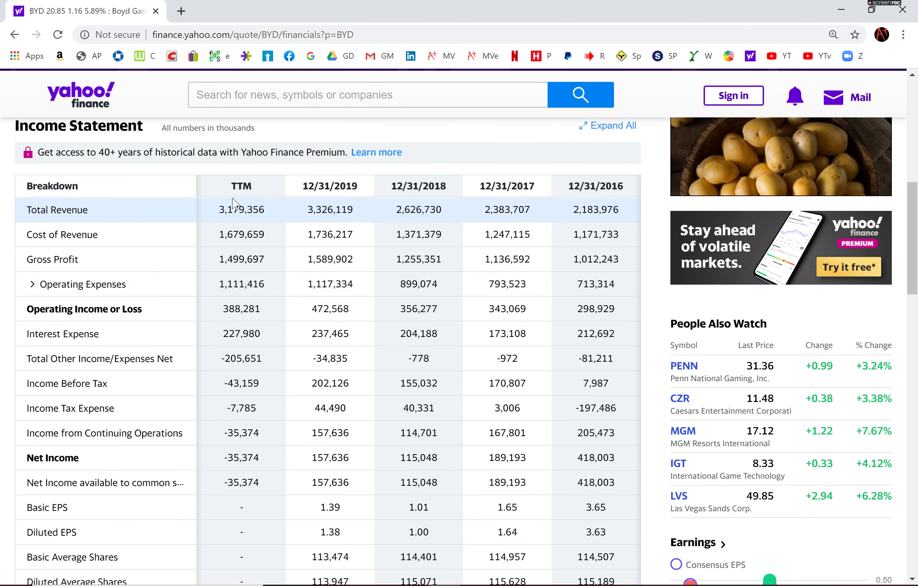
pyautogui.moveTo(231, 185); pyautogui.dragTo(285, 219)
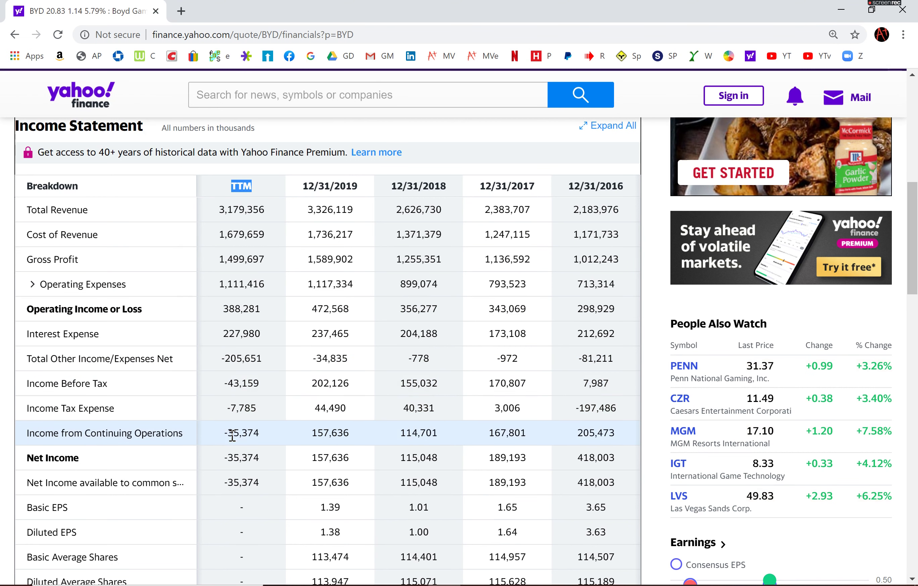
pyautogui.moveTo(223, 458); pyautogui.dragTo(266, 463)
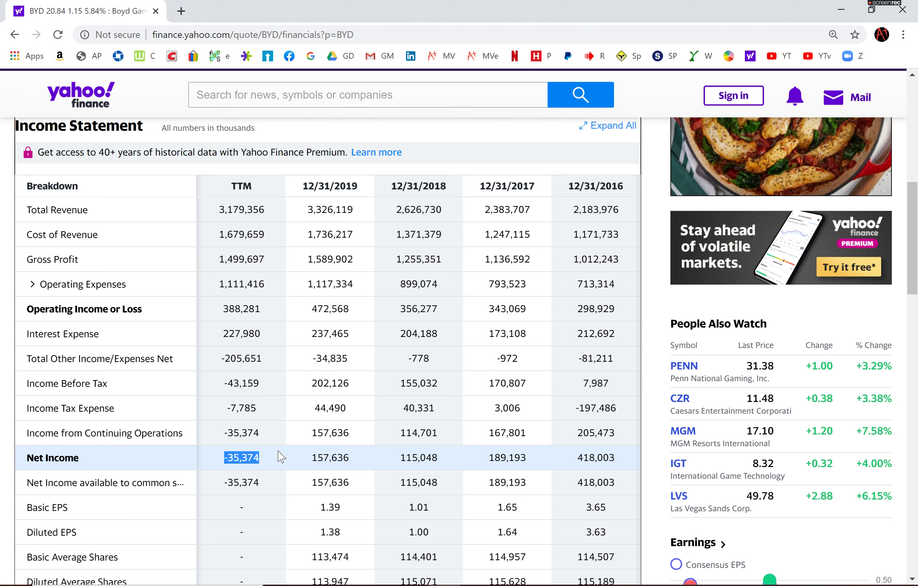
pyautogui.hotkey('alt', 'Tab')
pyautogui.press('Left')
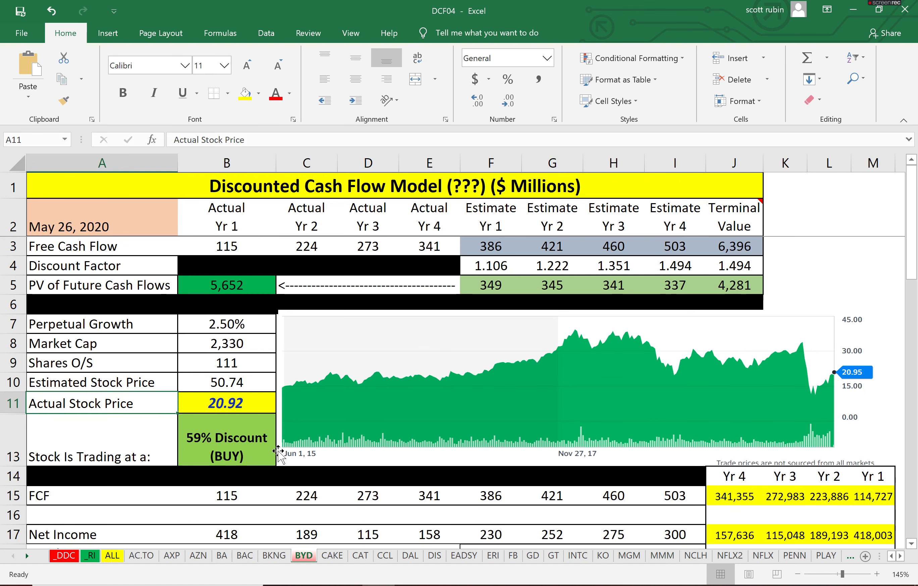
# Enter 0 as the Perpetual Growth in B7, dropping the estimated price to 40.93 (49% discount, BUY)
pyautogui.press('Right')
pyautogui.press('Up')
pyautogui.press('Up')
pyautogui.press('Up')
pyautogui.press('Up')
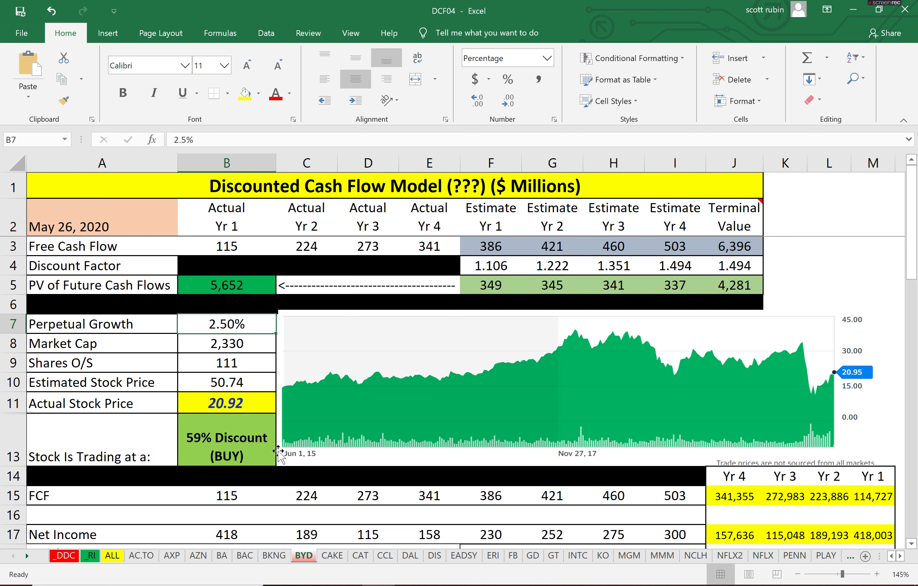
pyautogui.write('0')
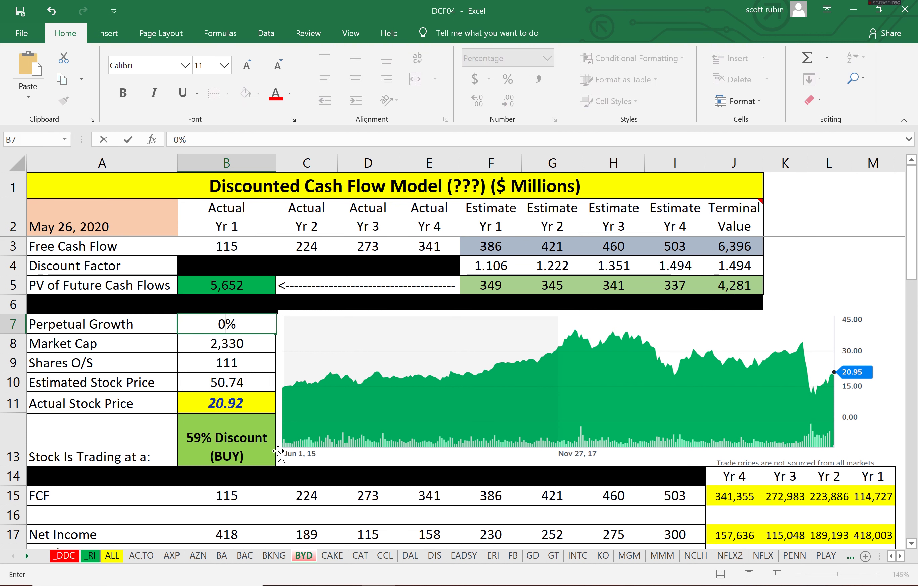
pyautogui.press('Return')
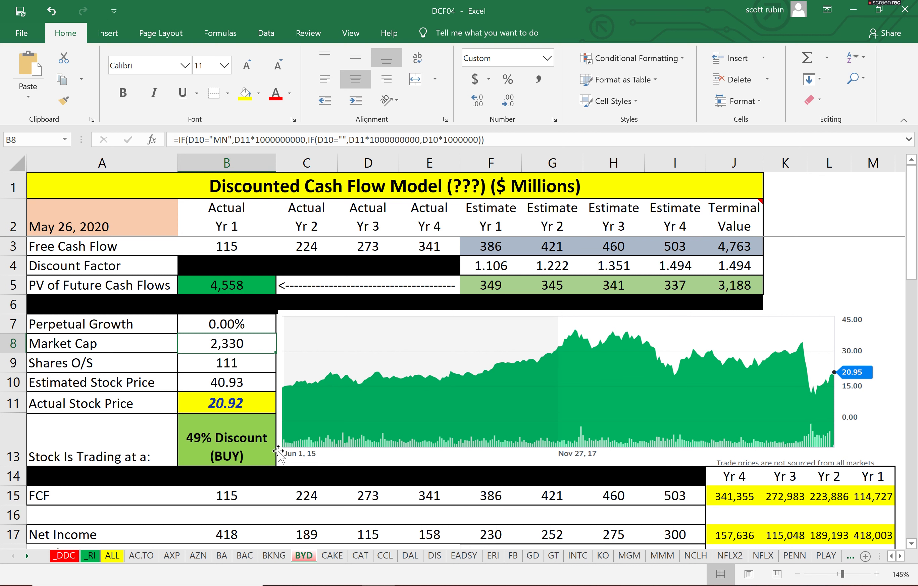
pyautogui.press('Up')
pyautogui.press('Up')
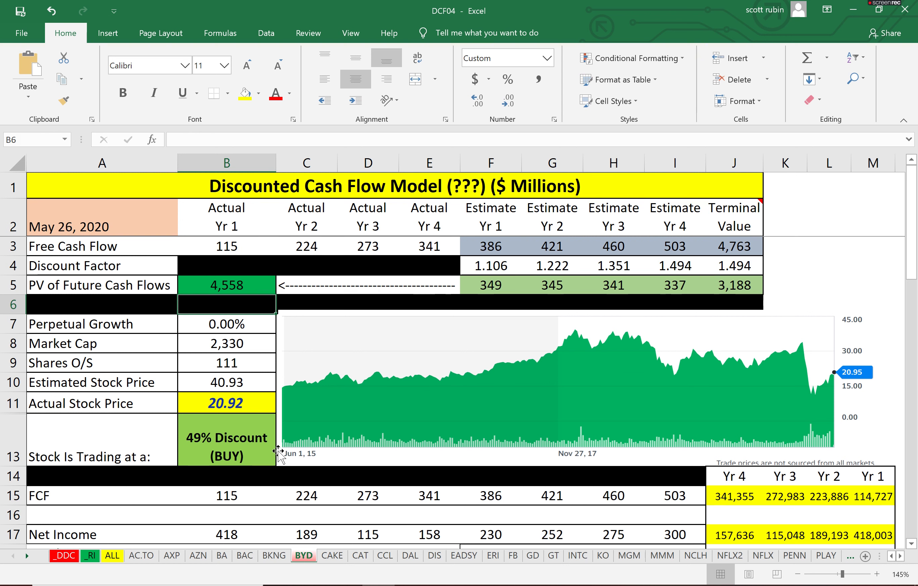
pyautogui.press('Down')
pyautogui.press('Up')
pyautogui.press('Up')
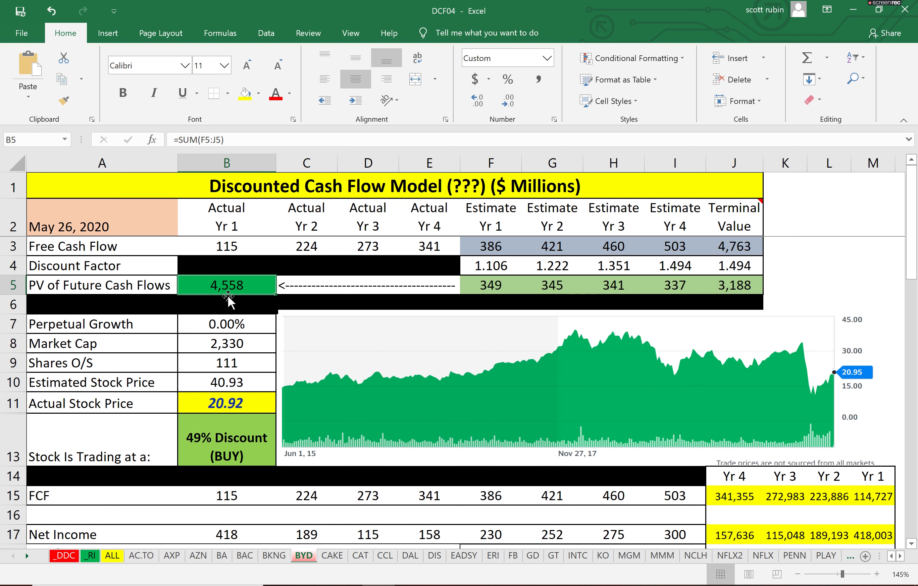
# Review the estimated price, actual price and verdict cells, then move the stock chart slightly up and right
pyautogui.click(228, 380)
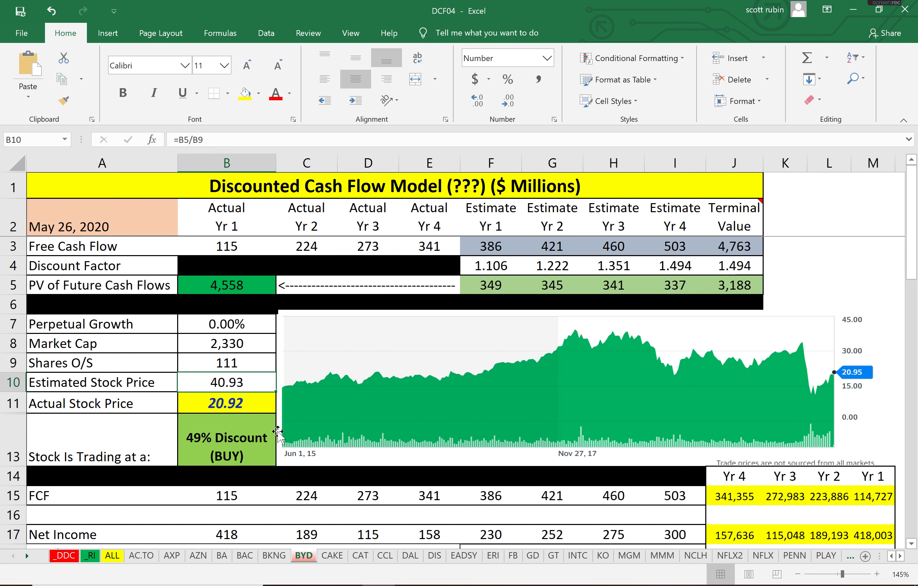
pyautogui.click(253, 401)
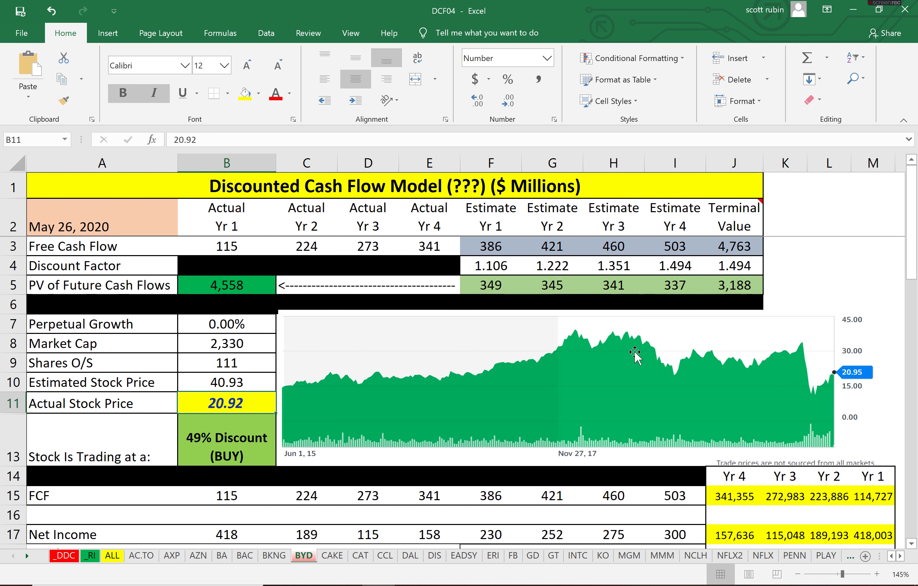
pyautogui.click(216, 429)
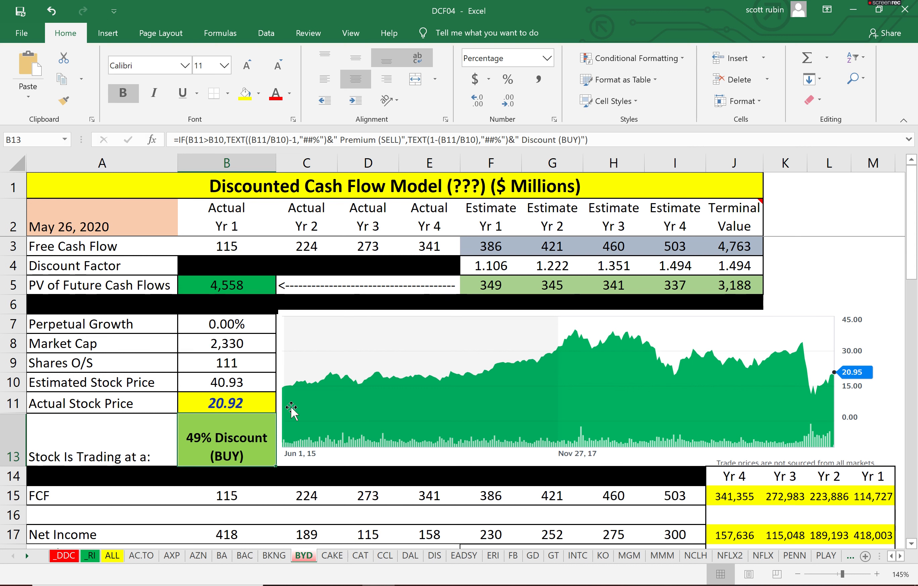
pyautogui.moveTo(304, 400); pyautogui.dragTo(307, 399)
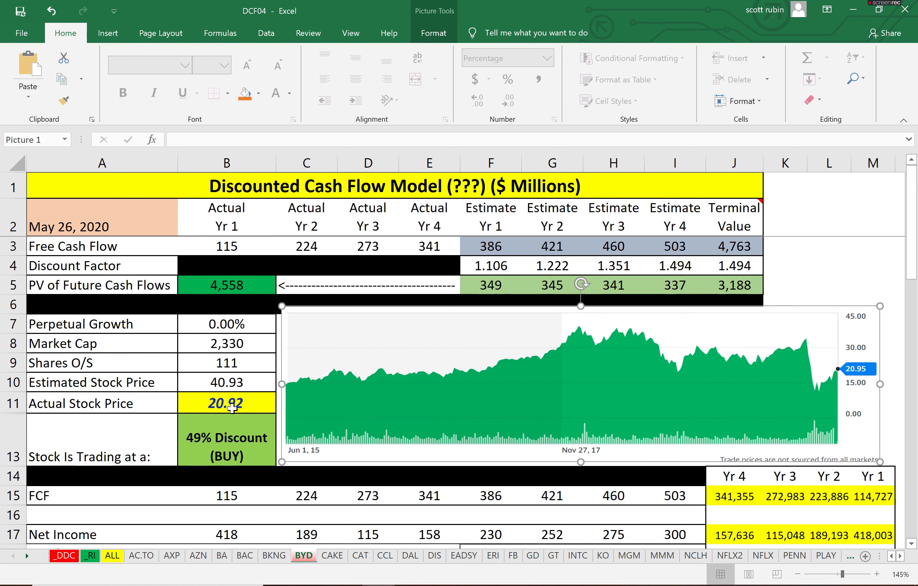